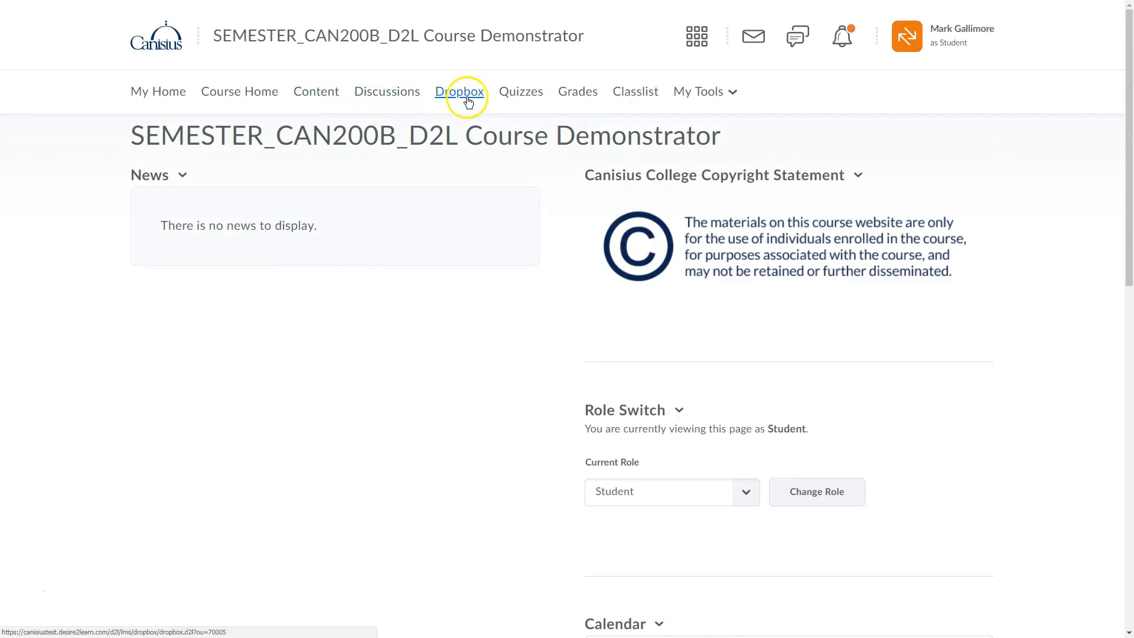
# Step: Look through the course content's table of contents and the Dropbox folders for items with due dates
pyautogui.click(322, 97)
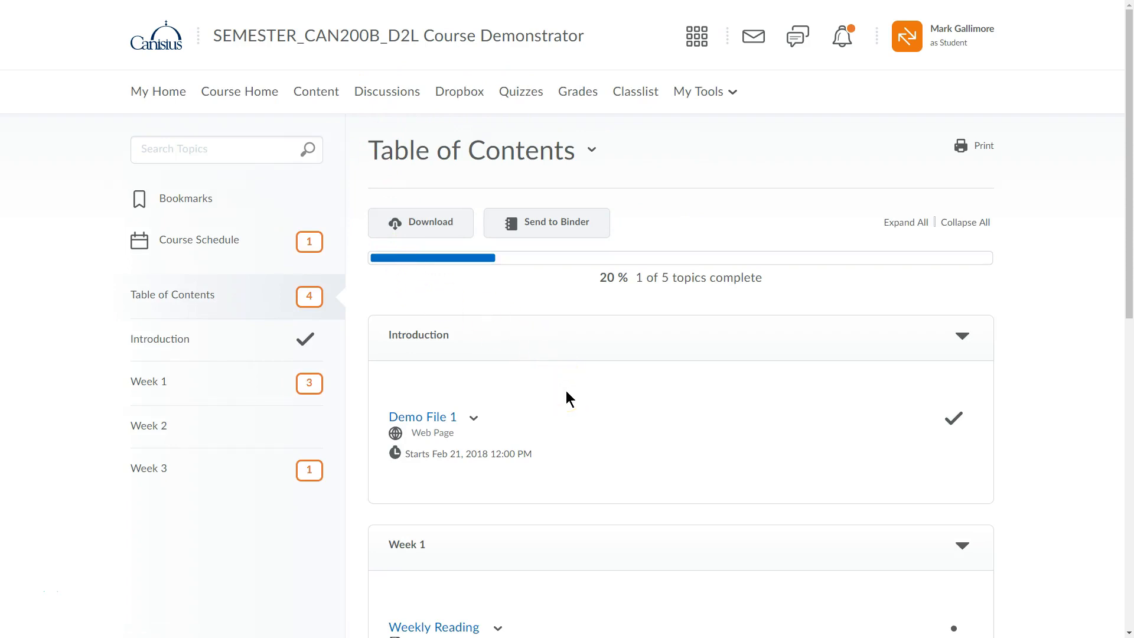
pyautogui.scroll(-7, 566, 391)
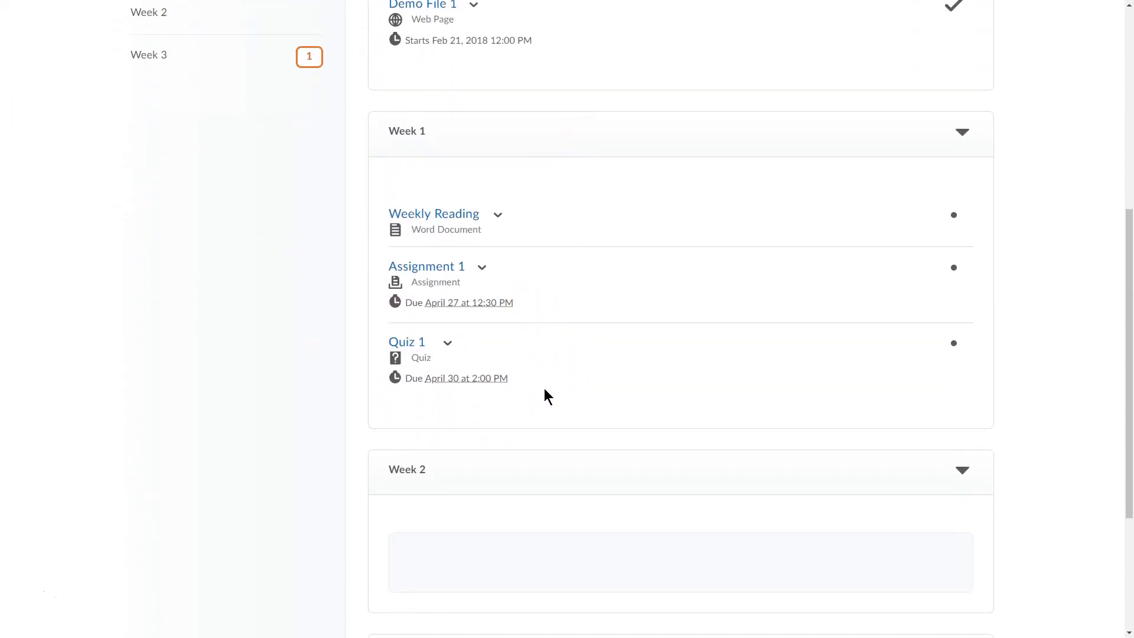
pyautogui.scroll(7, 544, 389)
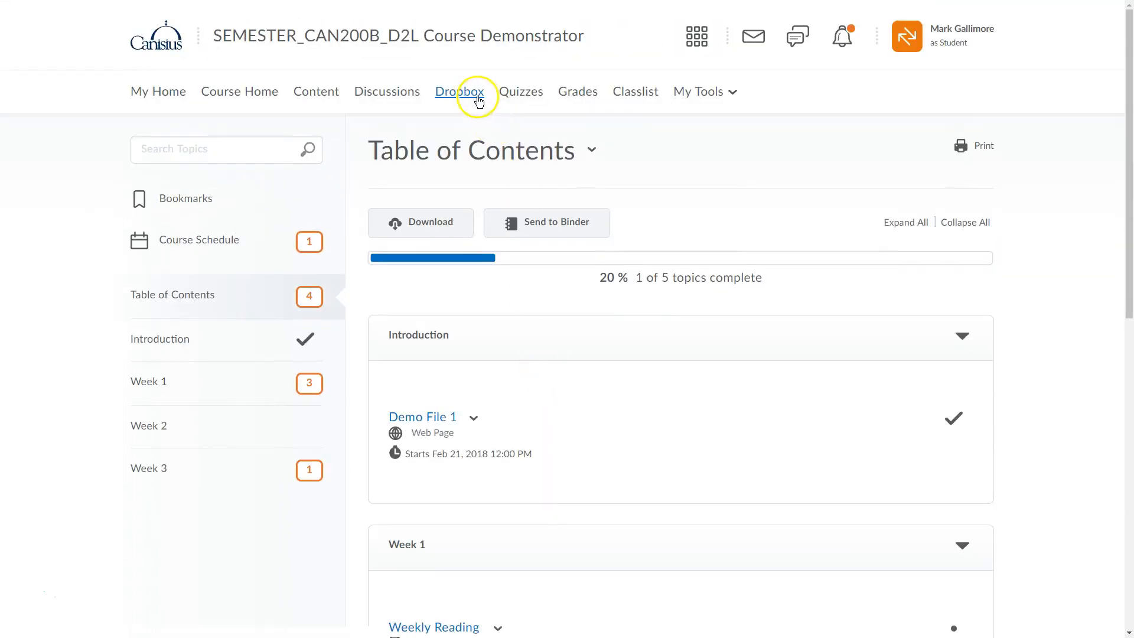
pyautogui.click(479, 94)
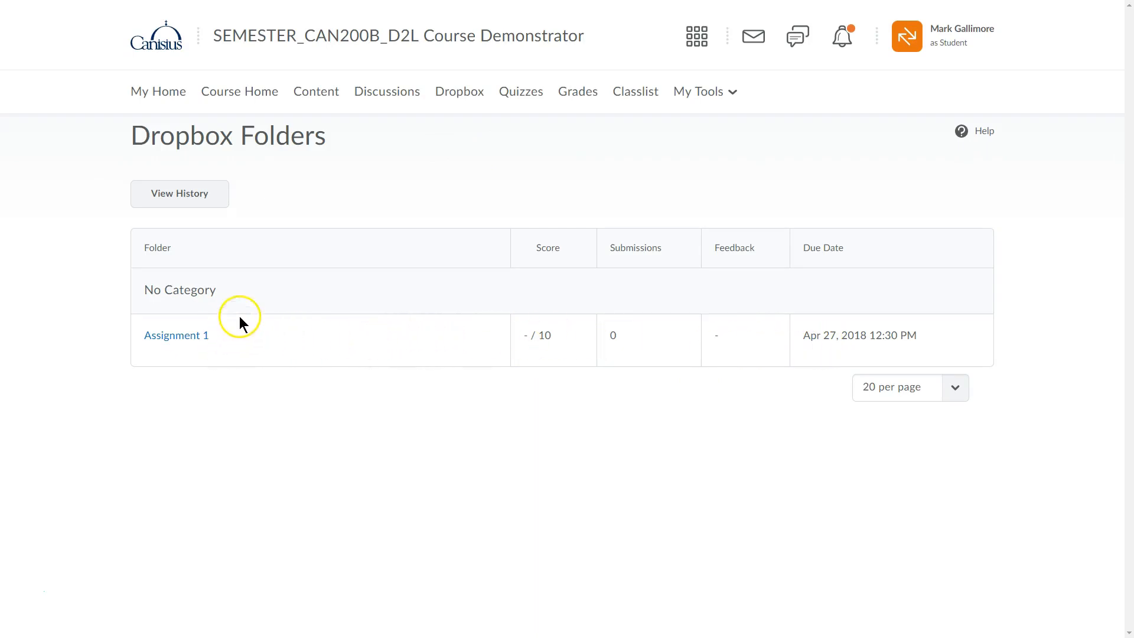
# Step: Check the upcoming events in the calendar on the course home page
pyautogui.click(217, 95)
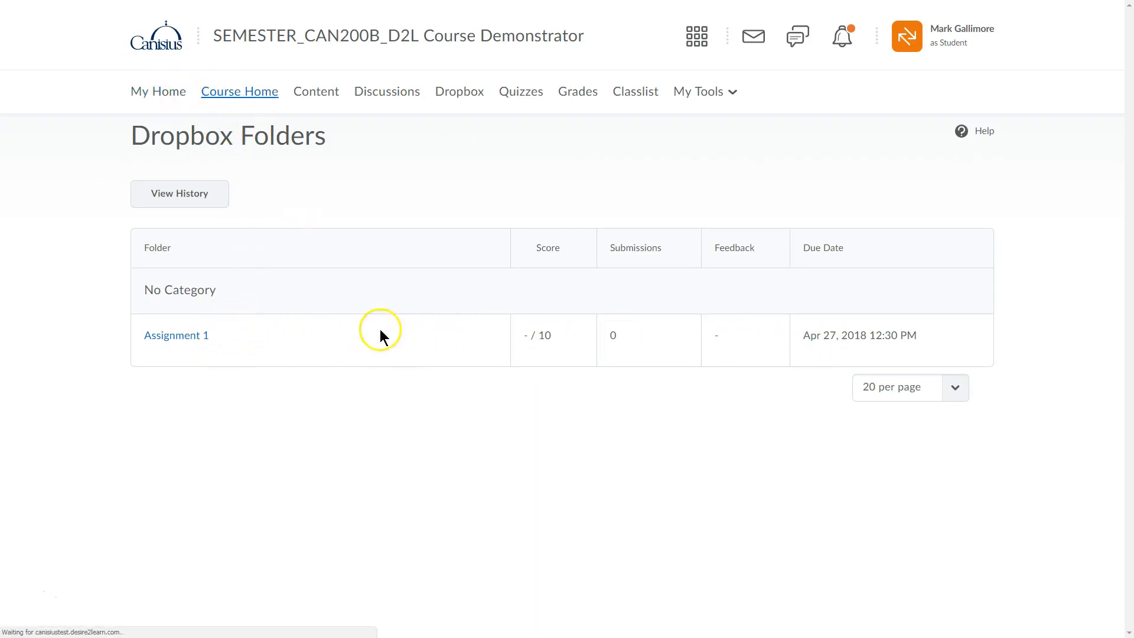
pyautogui.scroll(-9, 527, 404)
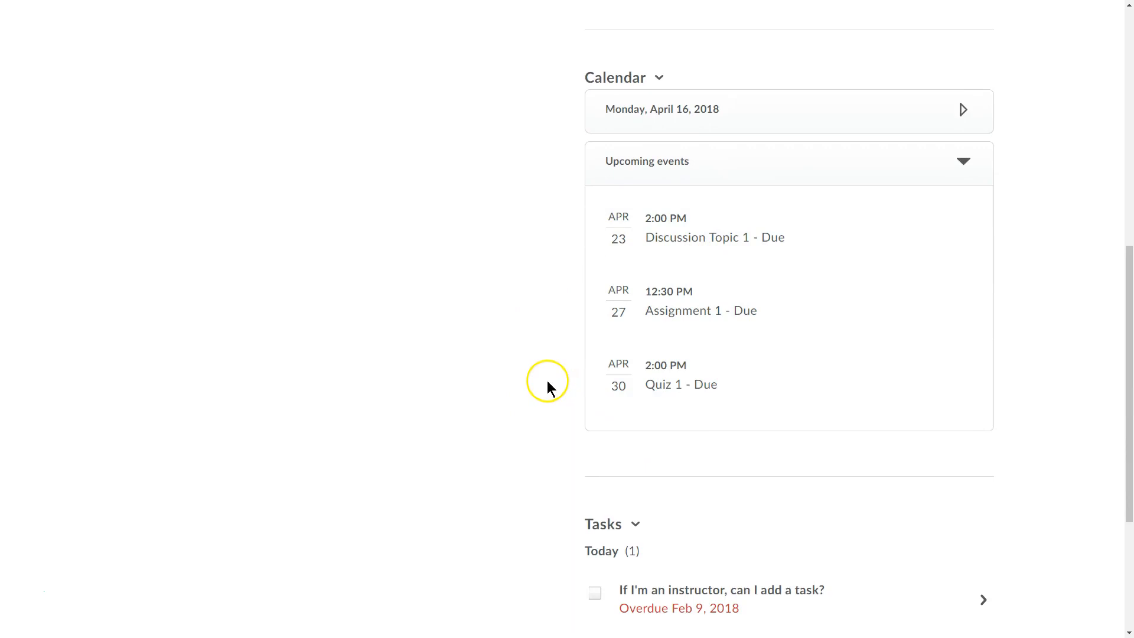
pyautogui.scroll(1, 535, 382)
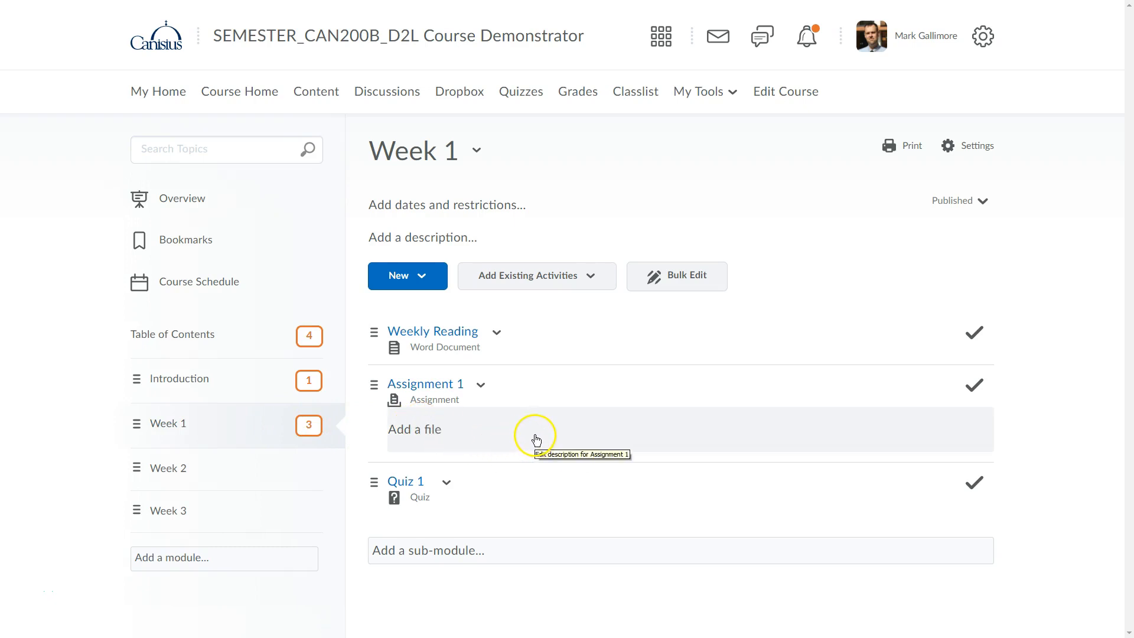
# Step: Turn on bulk editing for the Week 1 module and open the dates and restrictions of Assignment 1
pyautogui.click(674, 277)
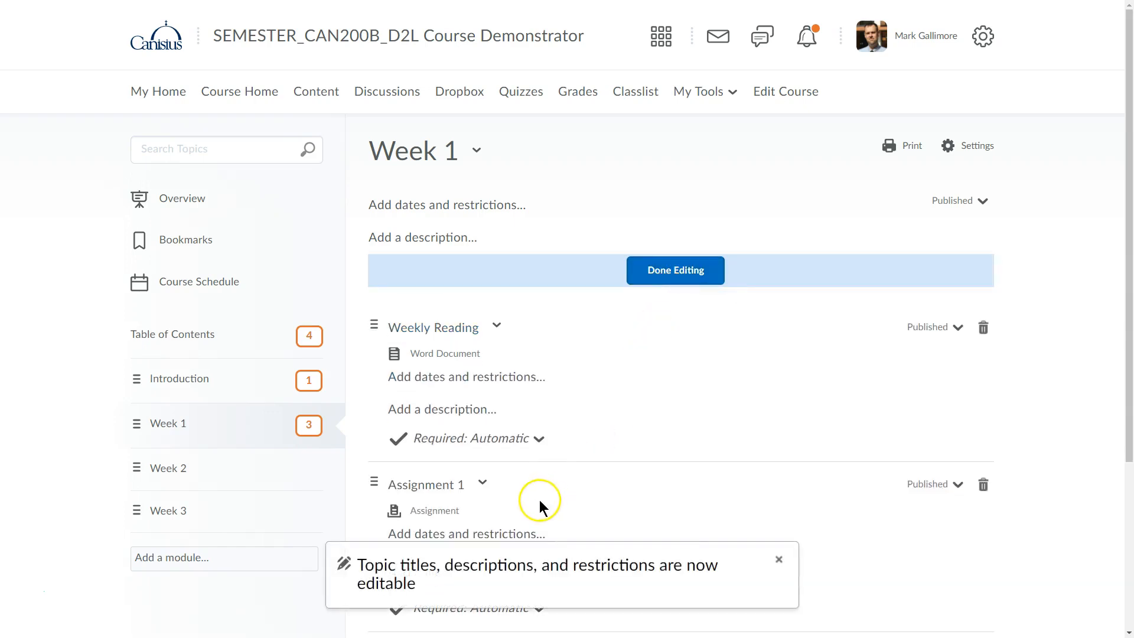
pyautogui.click(498, 535)
pyautogui.scroll(-3, 498, 536)
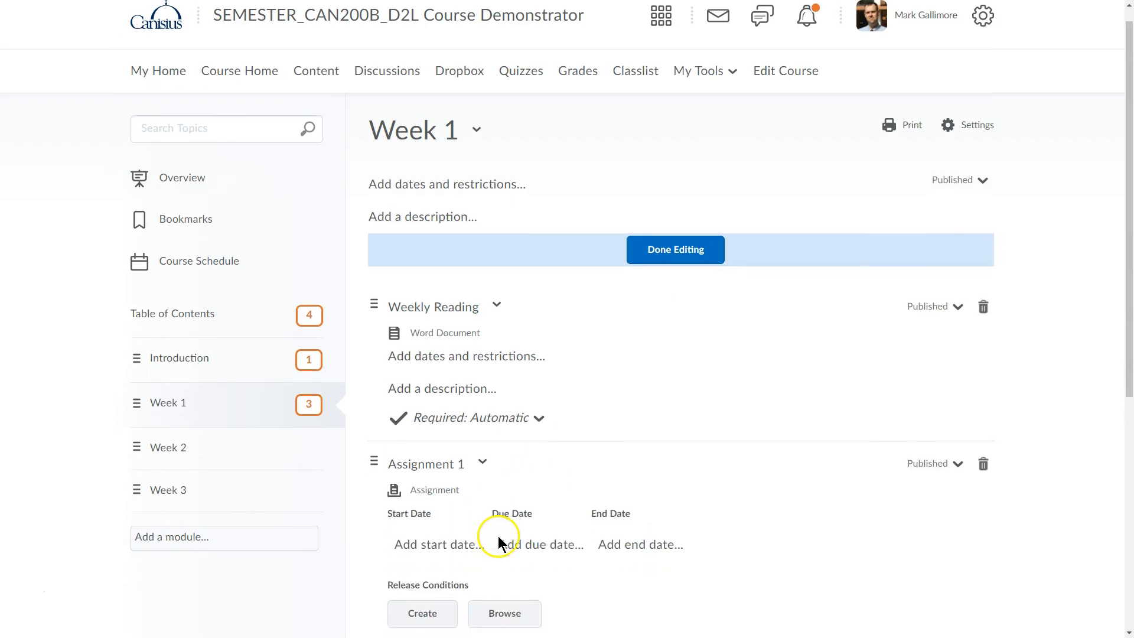
pyautogui.scroll(-1, 498, 536)
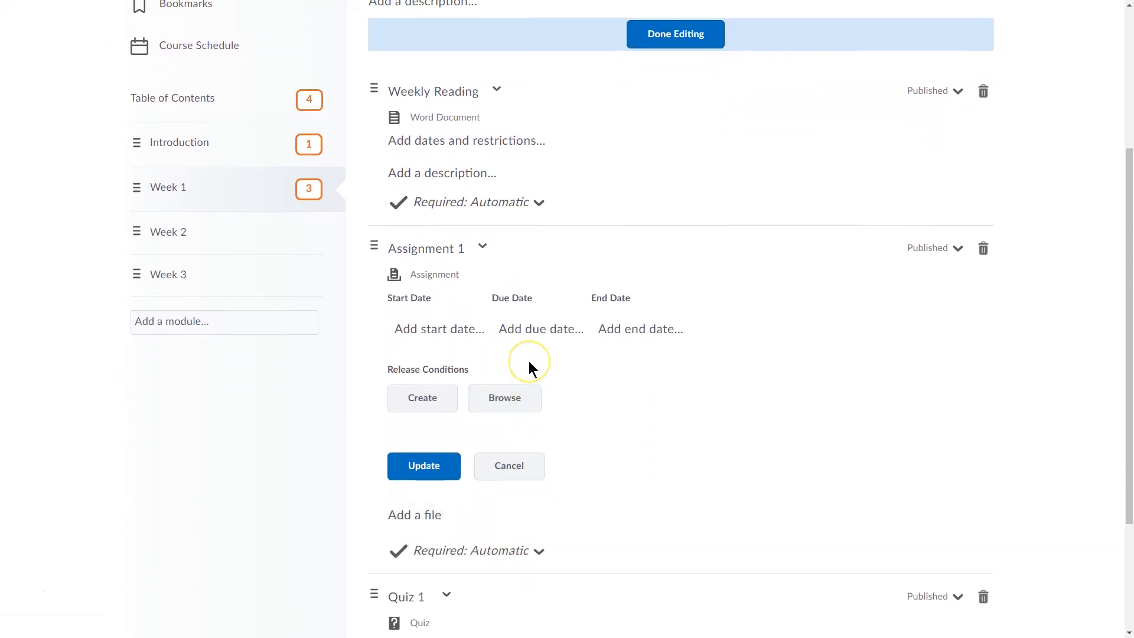
# Step: Give Assignment 1 a due date of 4/23/2018 at 2:00 PM and save the update
pyautogui.click(530, 329)
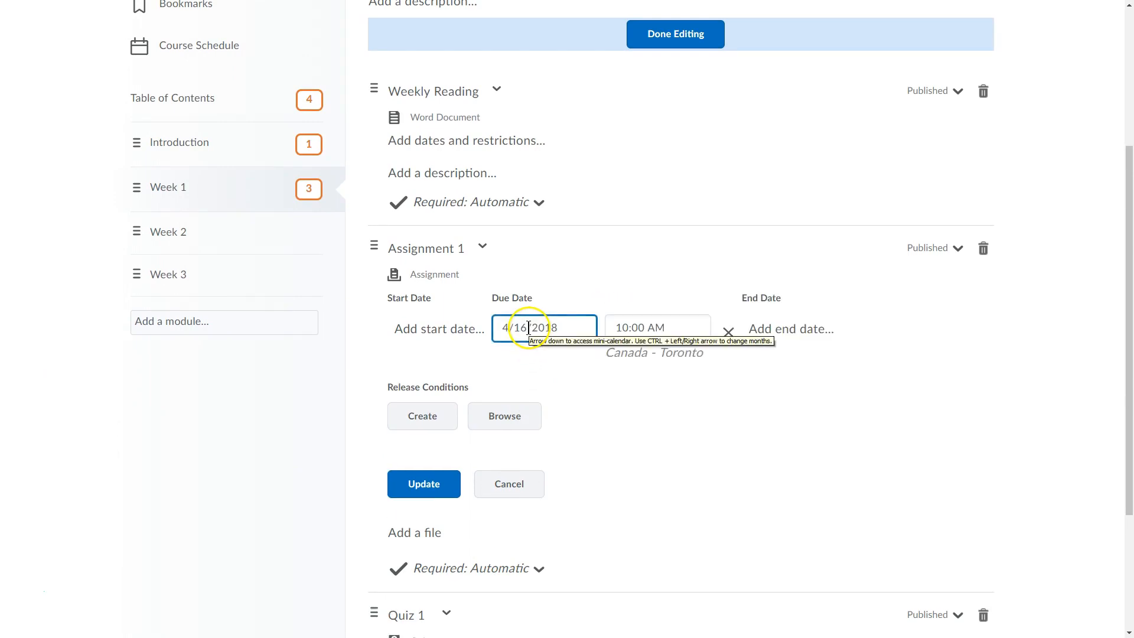
pyautogui.click(551, 330)
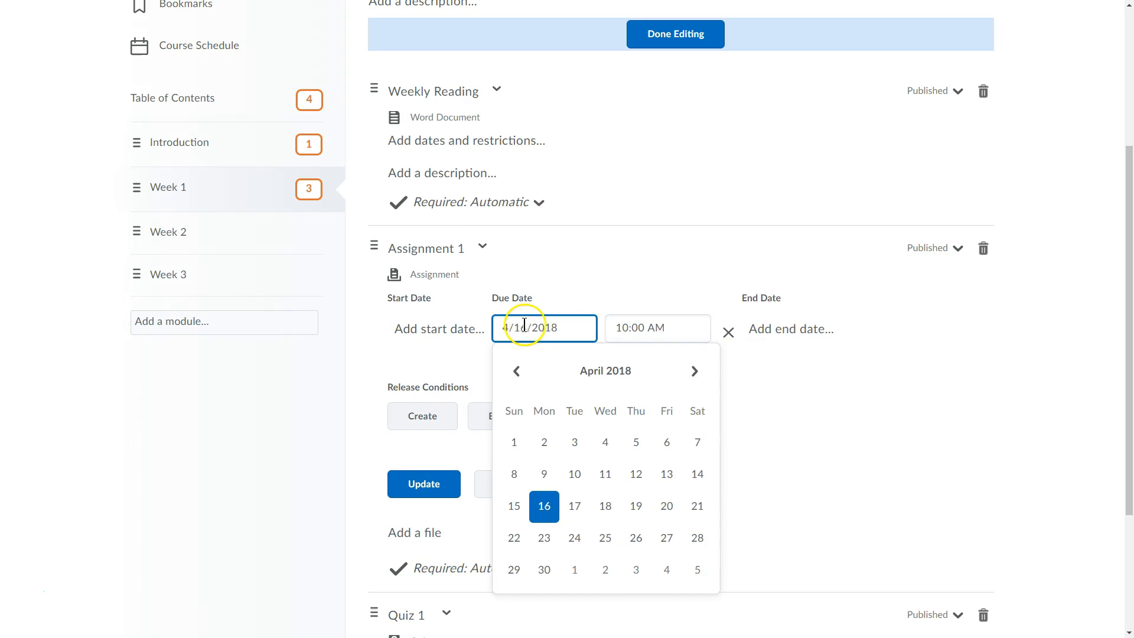
pyautogui.click(654, 328)
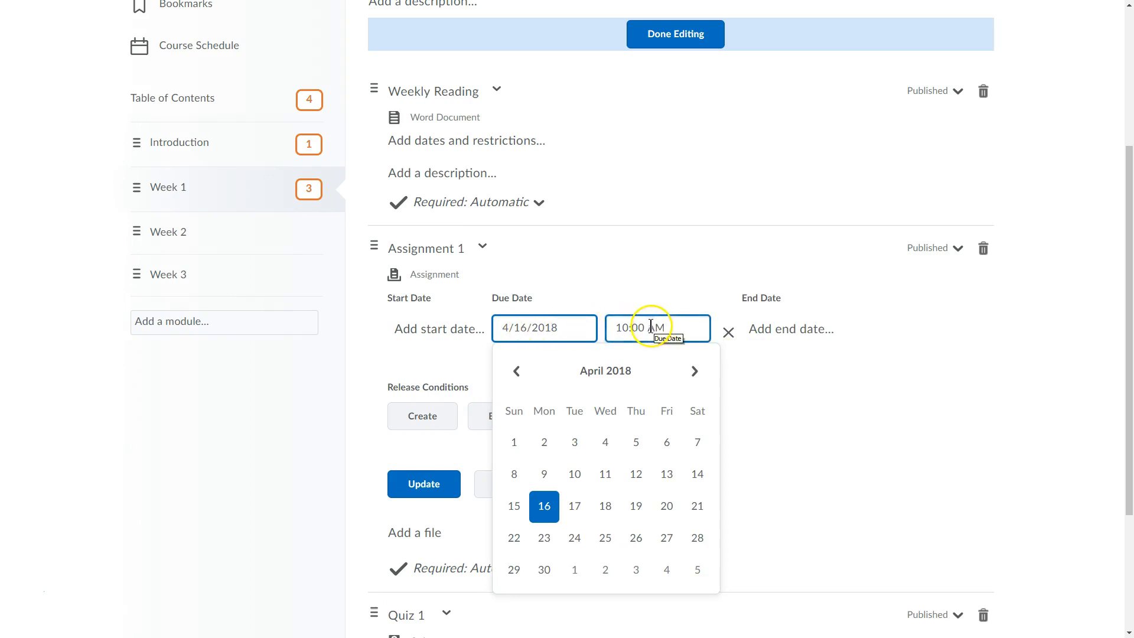
pyautogui.click(555, 328)
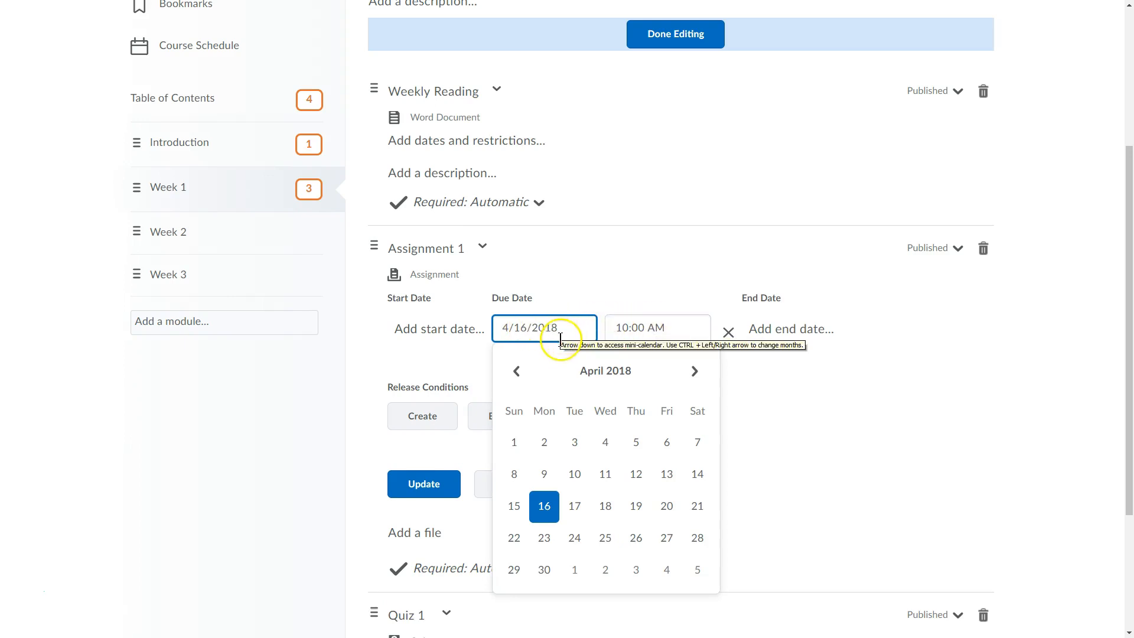
pyautogui.click(544, 538)
pyautogui.click(677, 329)
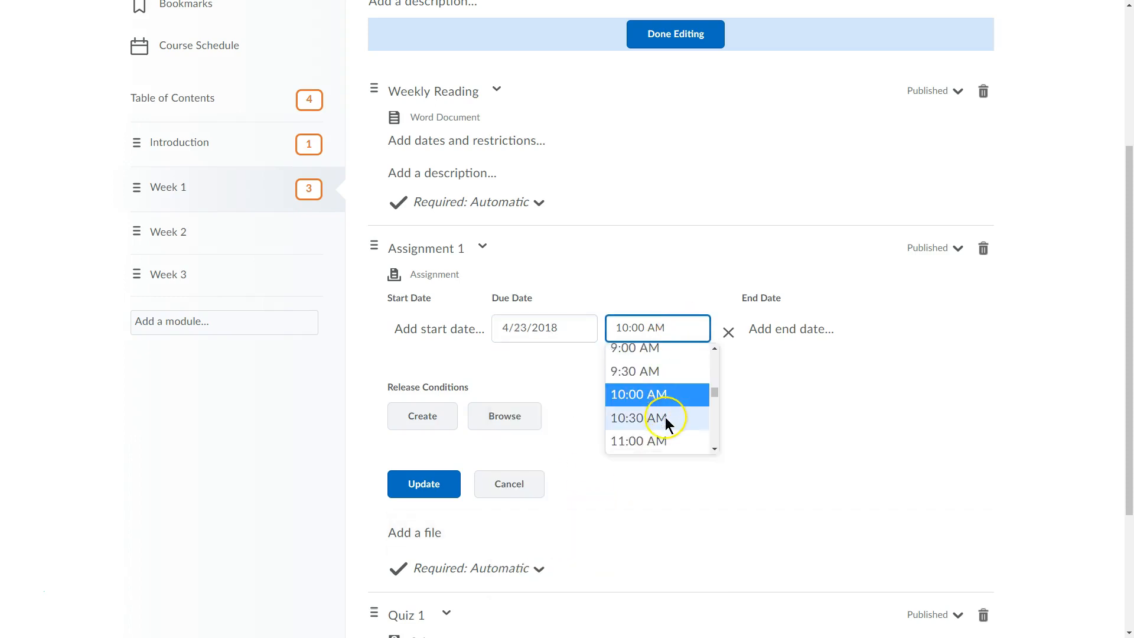
pyautogui.scroll(-4, 663, 416)
pyautogui.click(653, 426)
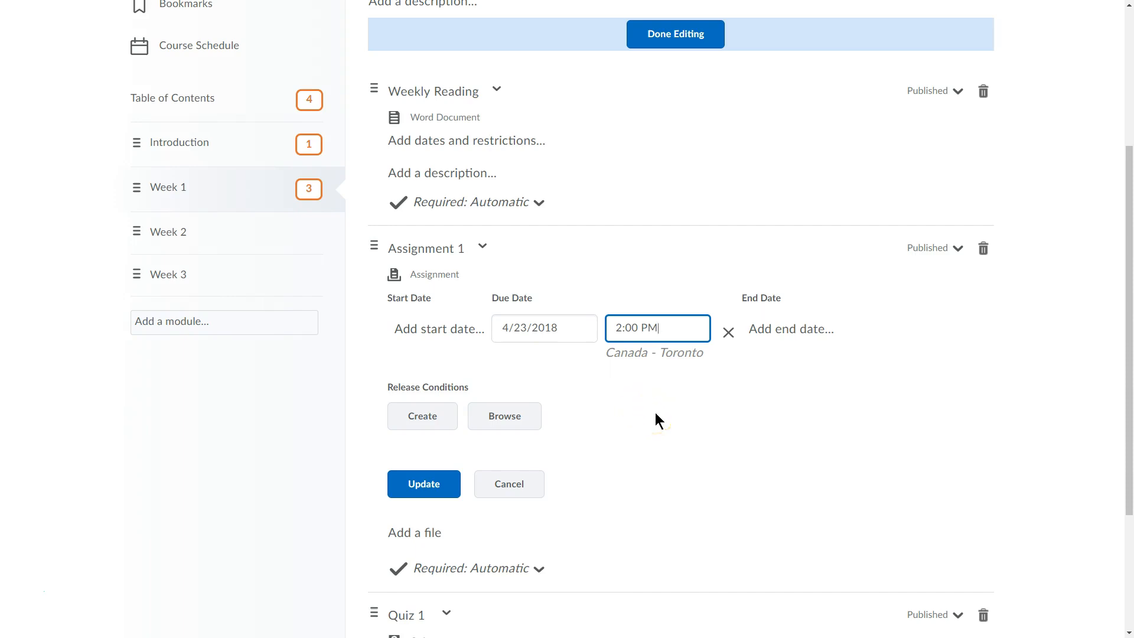
pyautogui.click(420, 486)
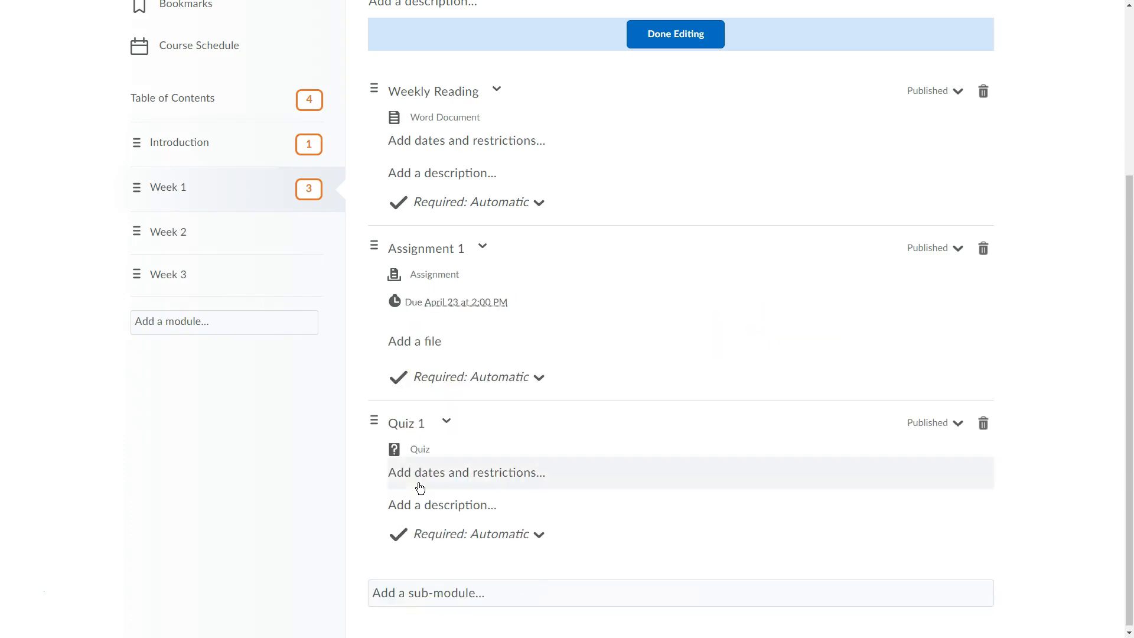
# Step: Open Quiz 1 for editing from the quiz list and show its date restrictions
pyautogui.scroll(2, 319, 473)
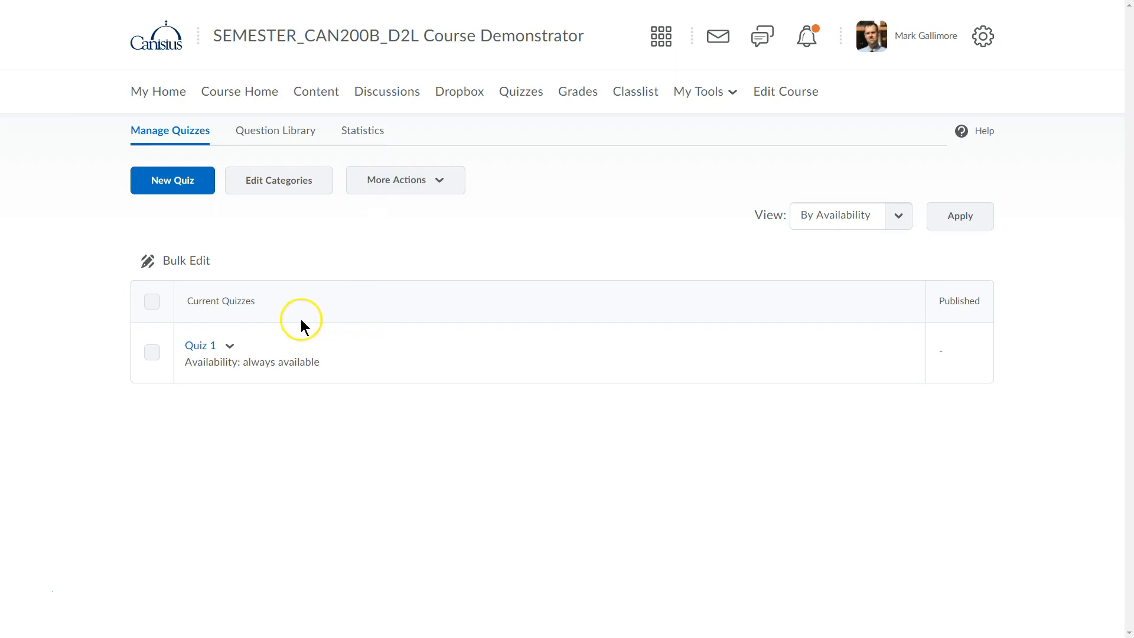
pyautogui.click(230, 347)
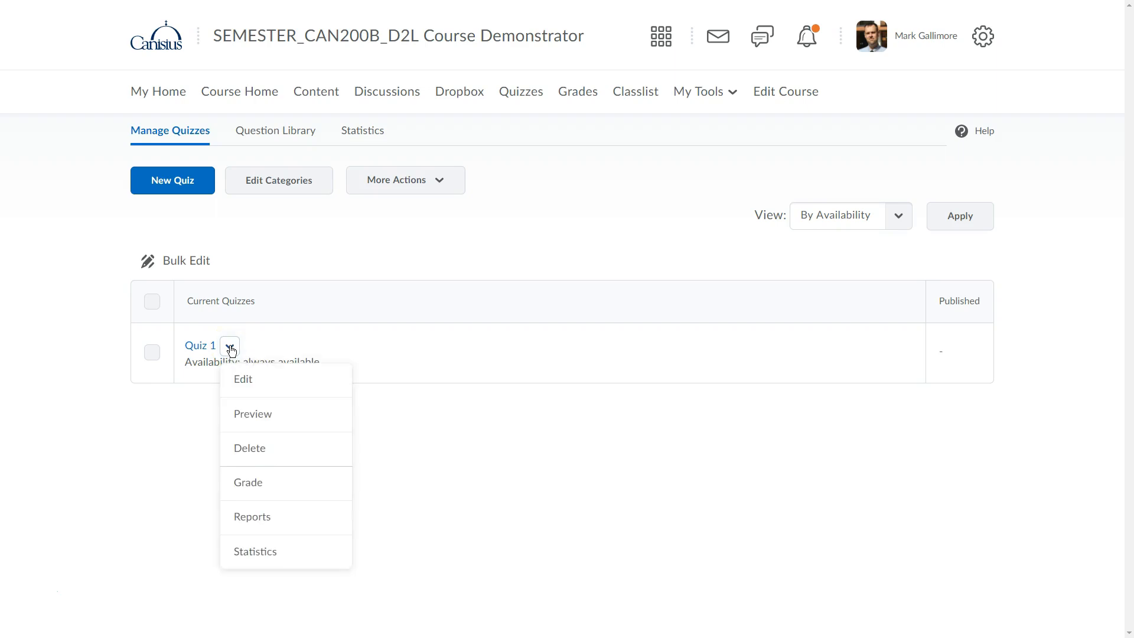
pyautogui.click(264, 383)
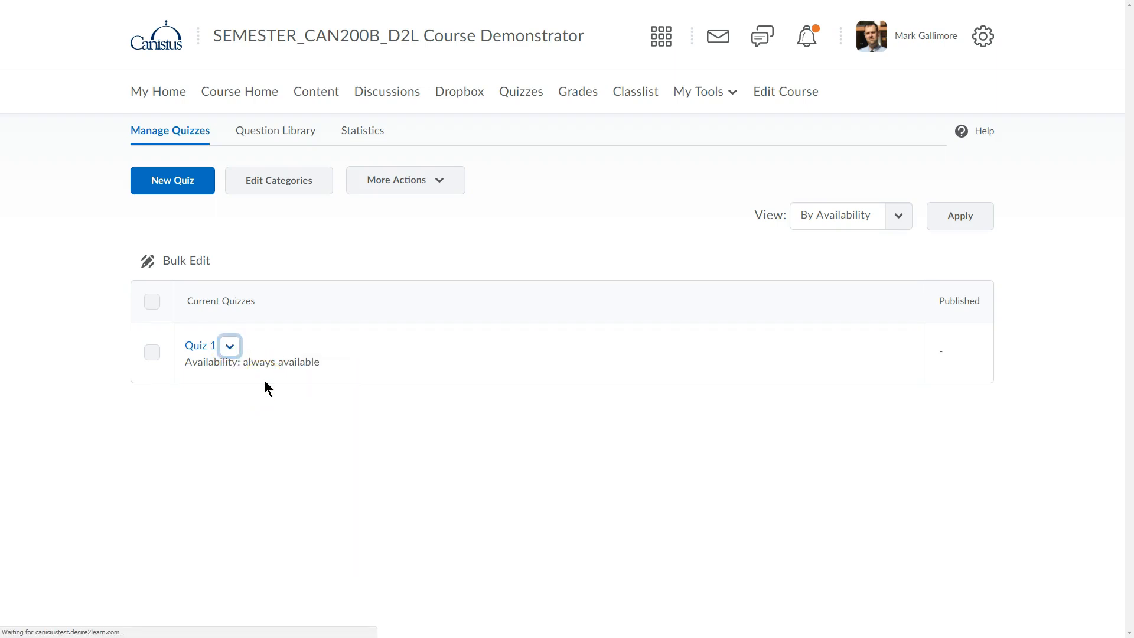
pyautogui.click(289, 211)
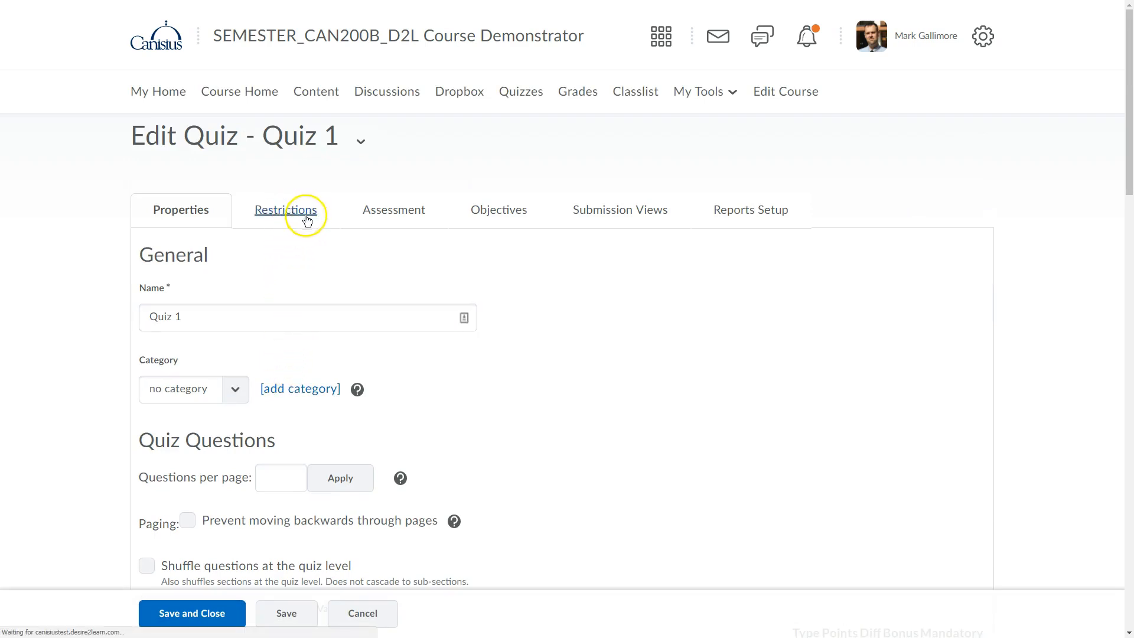
pyautogui.scroll(-2, 316, 320)
pyautogui.scroll(-3, 316, 320)
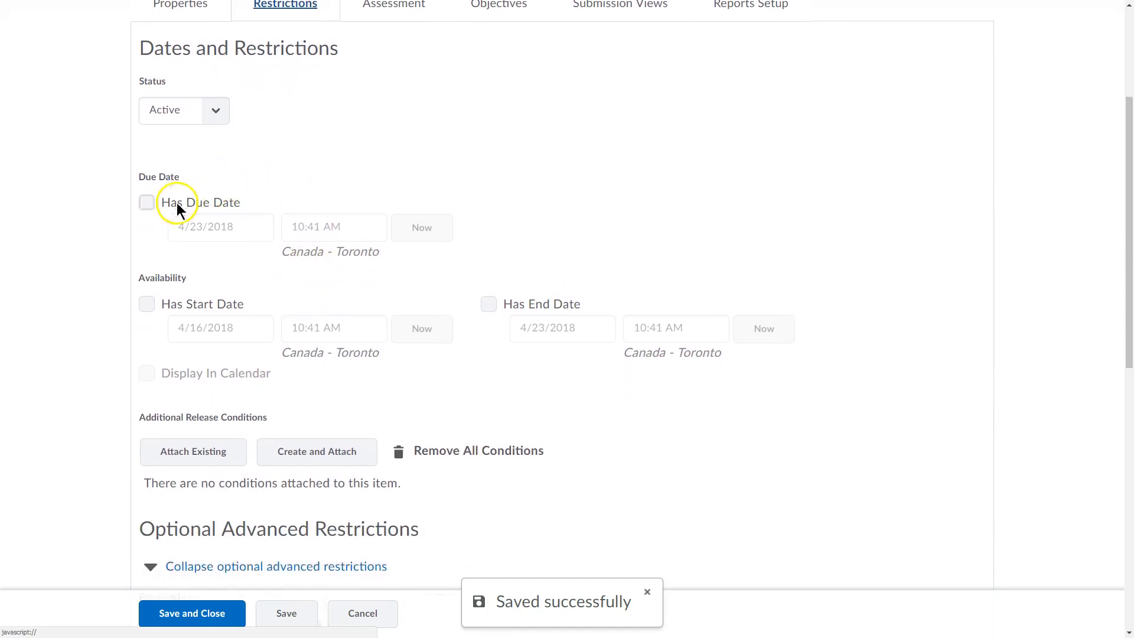
# Step: Enable a due date for Quiz 1, set it to 4/30/2018 at 2:00 PM, and save and close the quiz
pyautogui.click(147, 202)
pyautogui.click(214, 231)
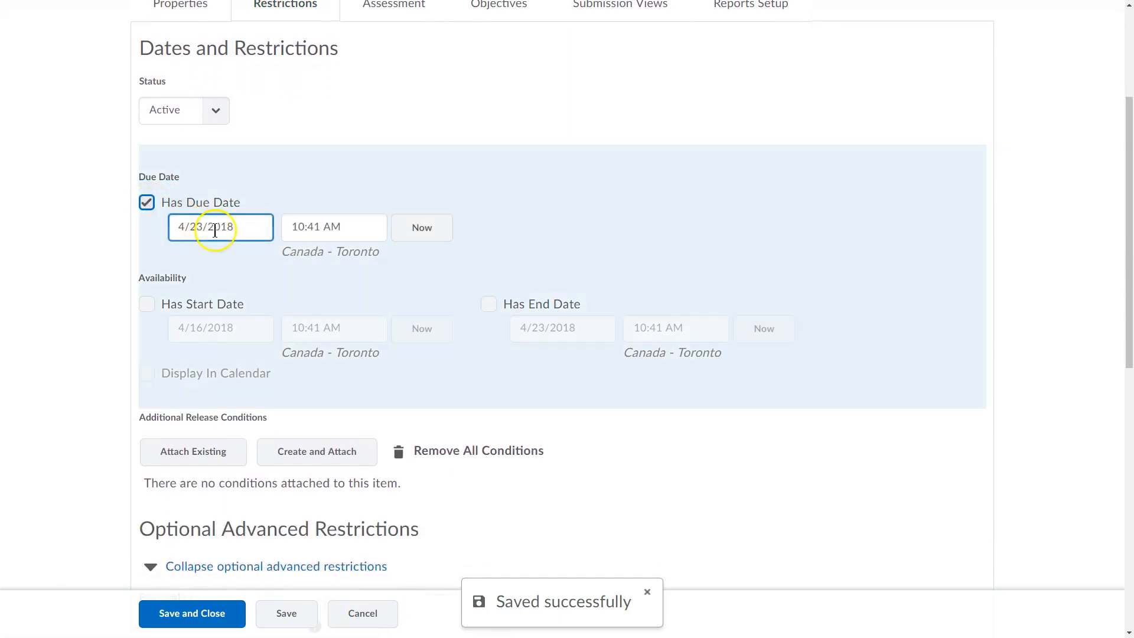
pyautogui.click(251, 227)
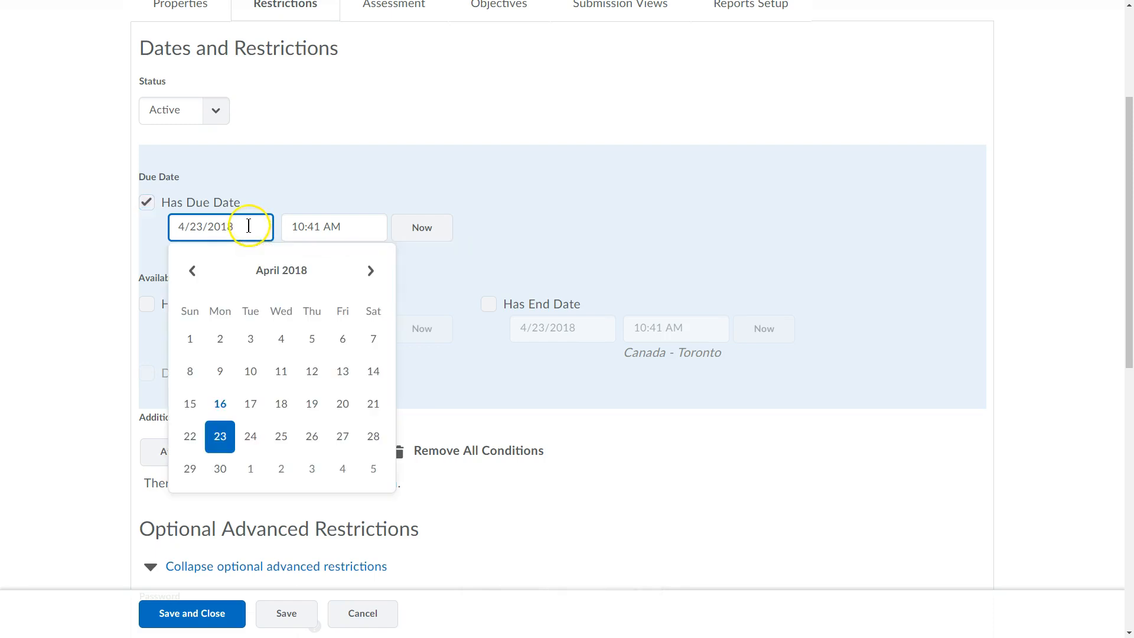
pyautogui.click(220, 469)
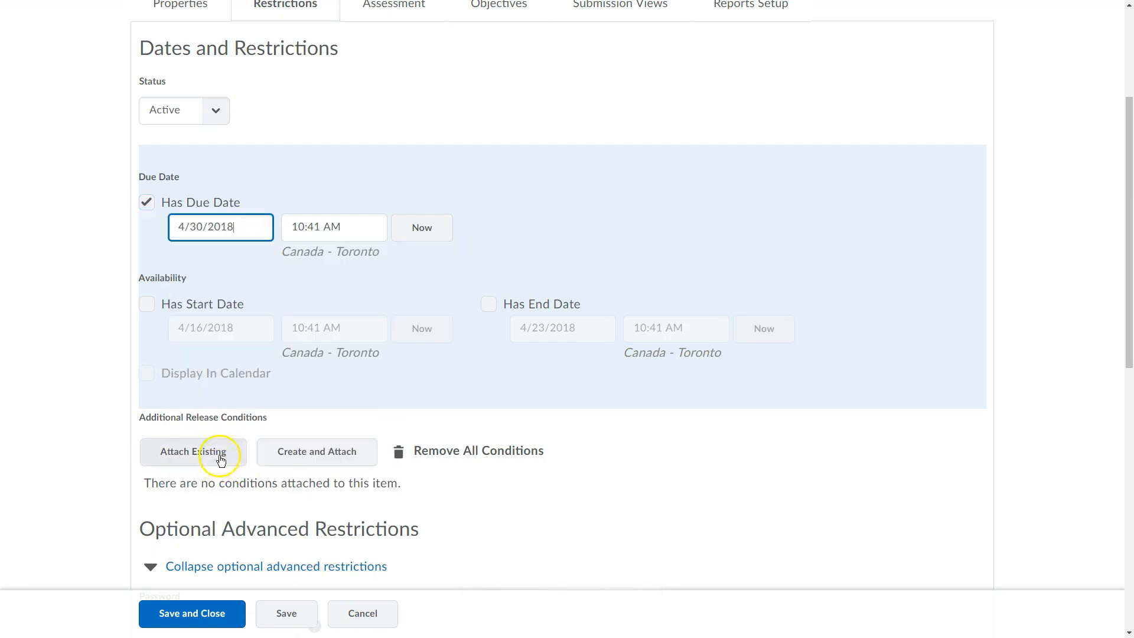
pyautogui.click(364, 229)
pyautogui.scroll(-3, 333, 332)
pyautogui.click(311, 300)
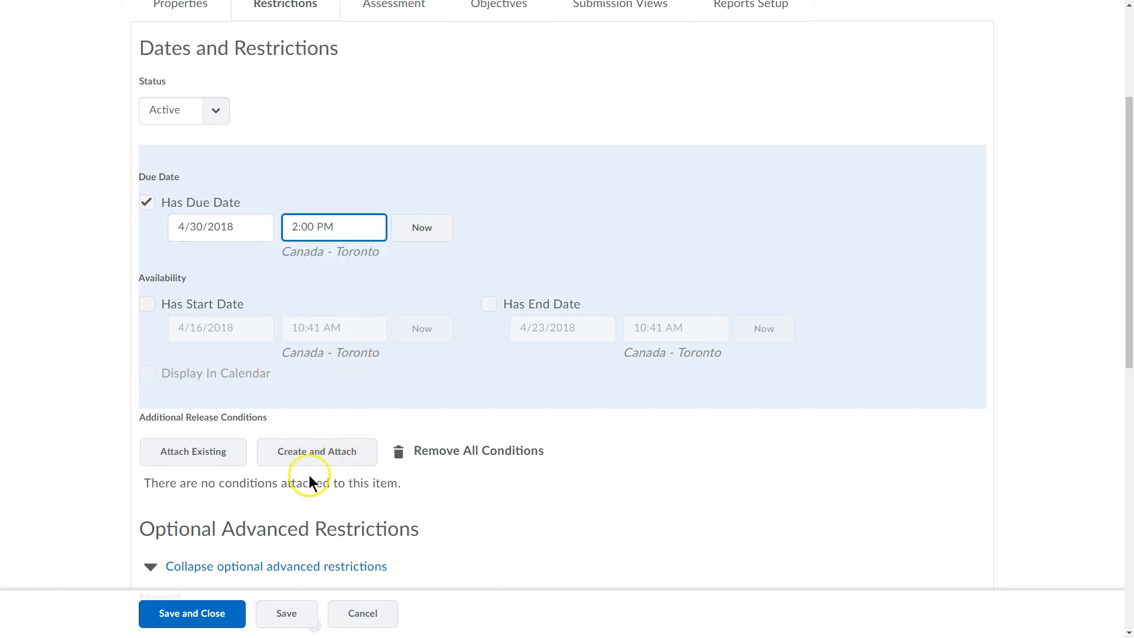
pyautogui.click(206, 615)
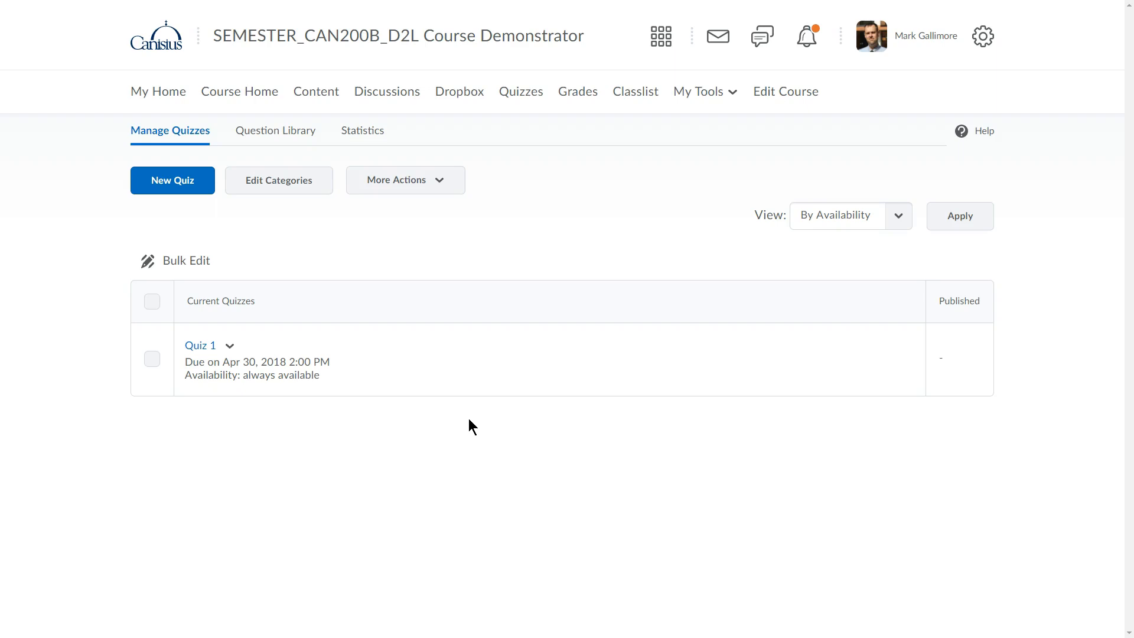
# Step: Bulk edit the Week 1 module again and open Assignment 1's existing start date and release conditions for editing
pyautogui.click(1008, 431)
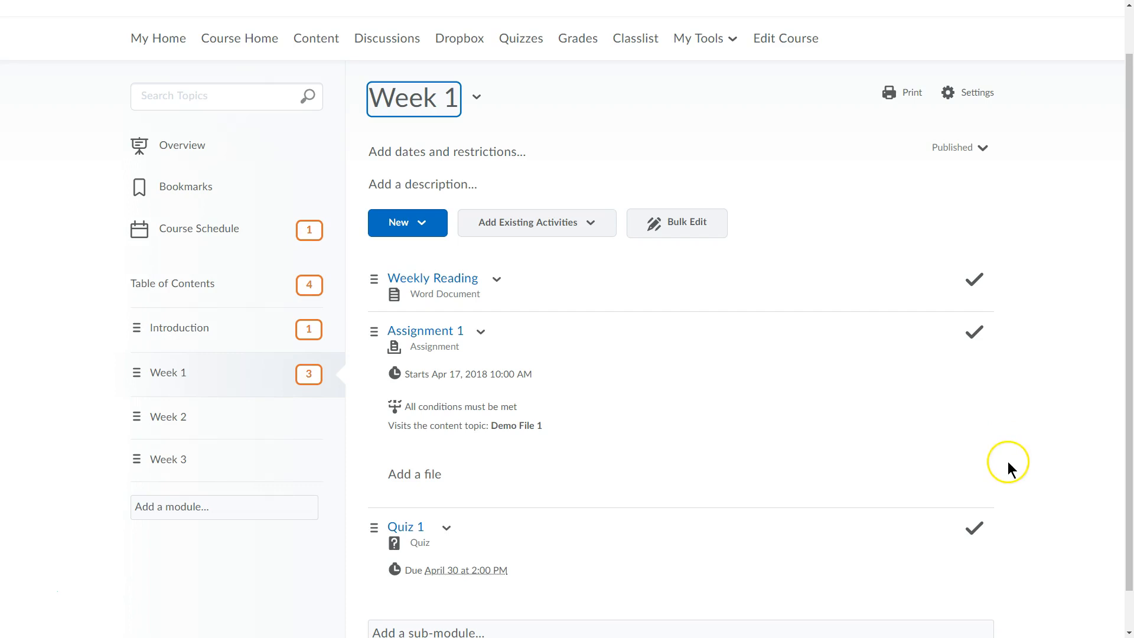
pyautogui.scroll(-1, 1009, 462)
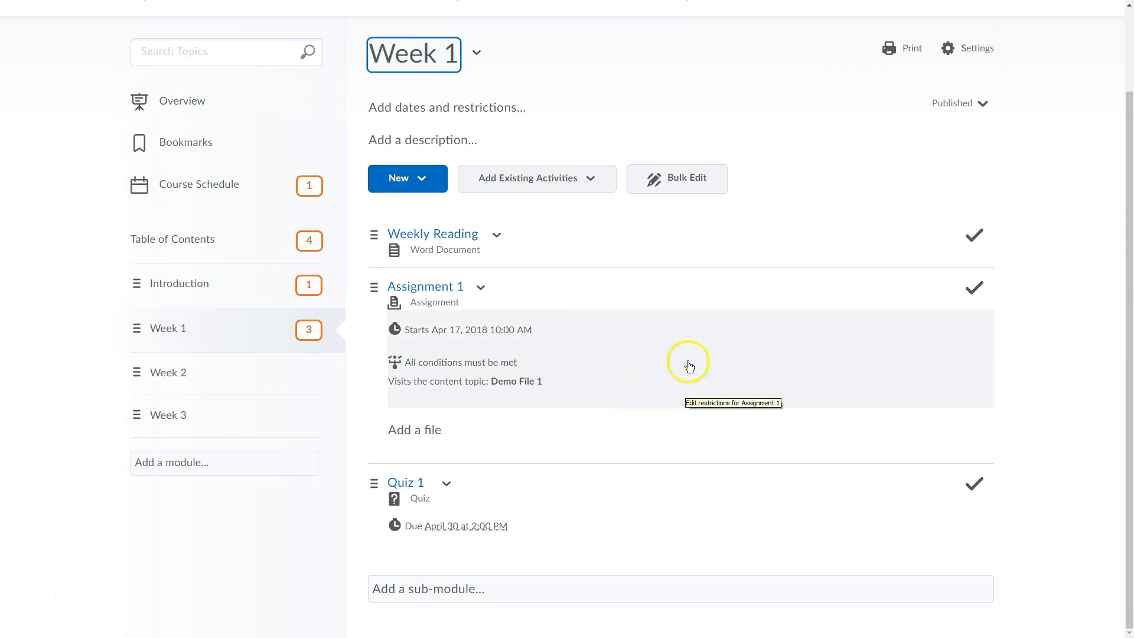
pyautogui.click(671, 178)
pyautogui.scroll(-3, 665, 371)
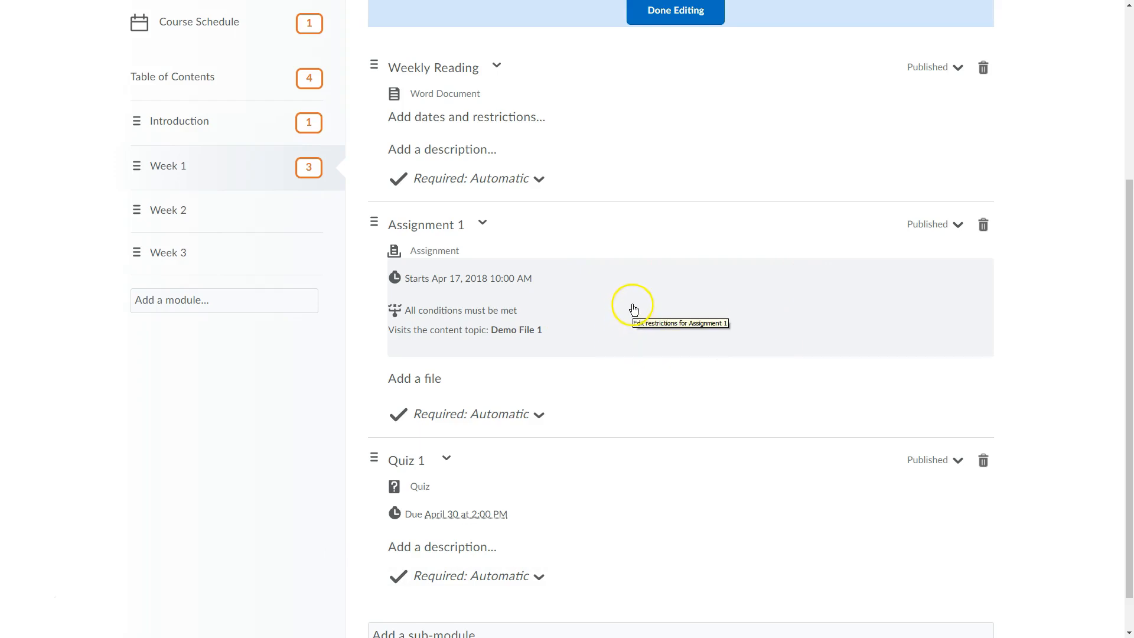
pyautogui.click(634, 310)
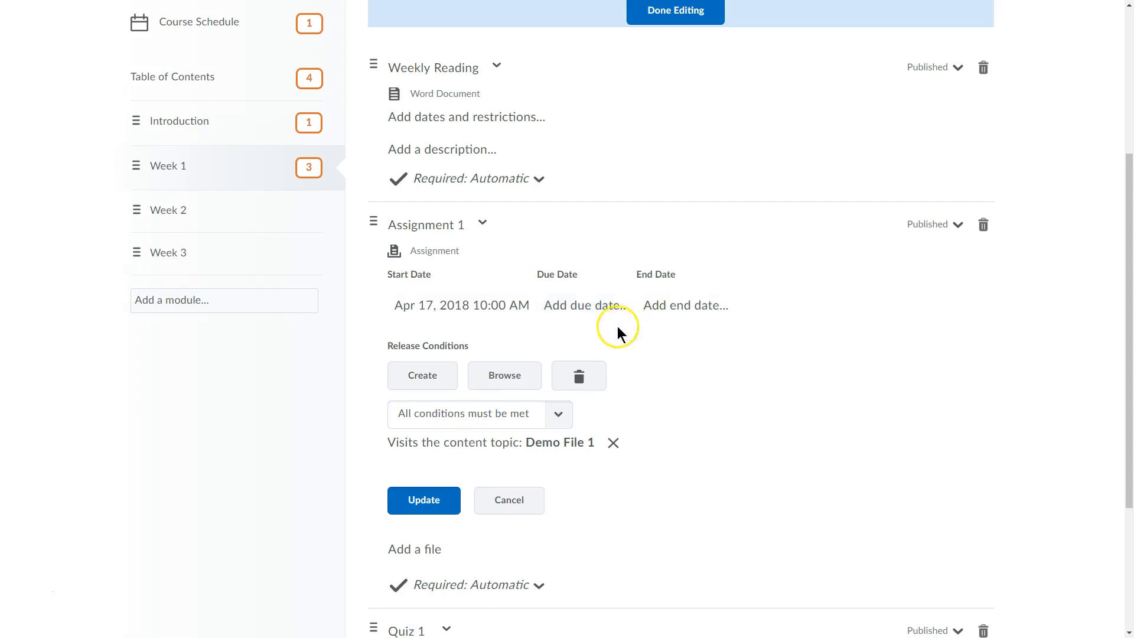
# Step: Add a due date of 4/27/2018 at 12:30 PM to Assignment 1
pyautogui.click(581, 308)
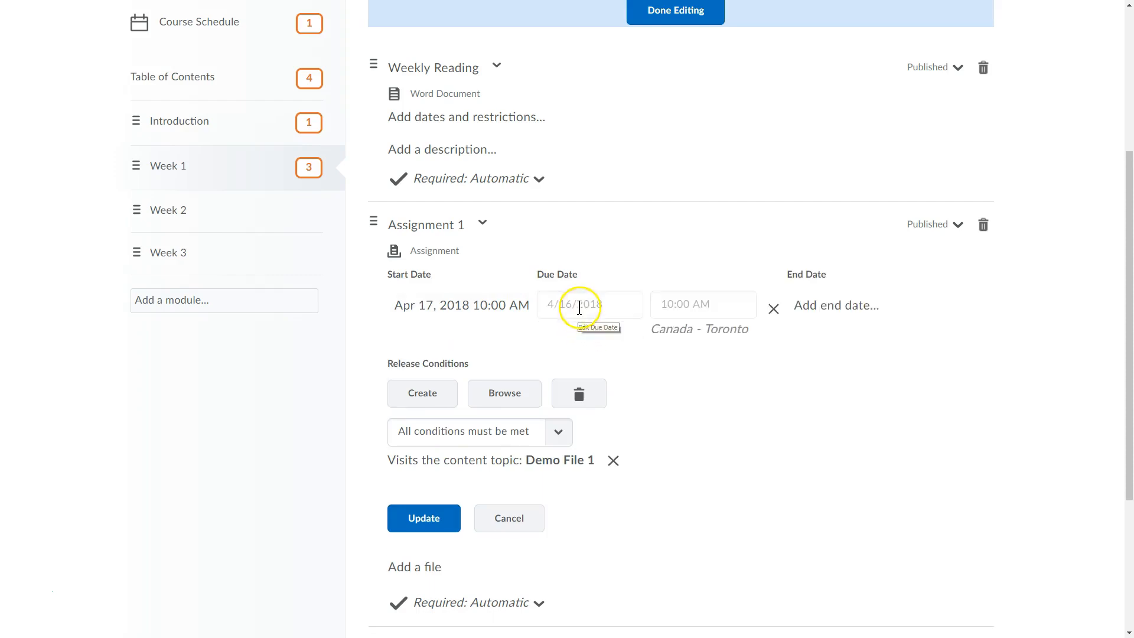
pyautogui.click(582, 312)
pyautogui.click(695, 303)
pyautogui.click(632, 305)
pyautogui.click(706, 511)
pyautogui.click(699, 306)
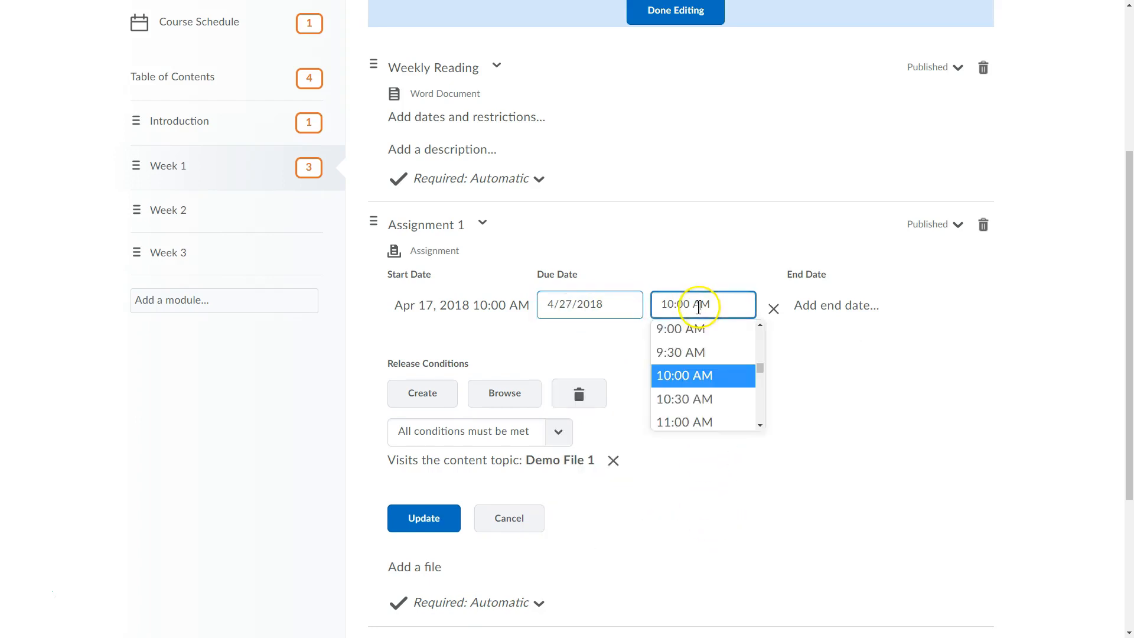
pyautogui.scroll(-2, 690, 412)
pyautogui.click(684, 376)
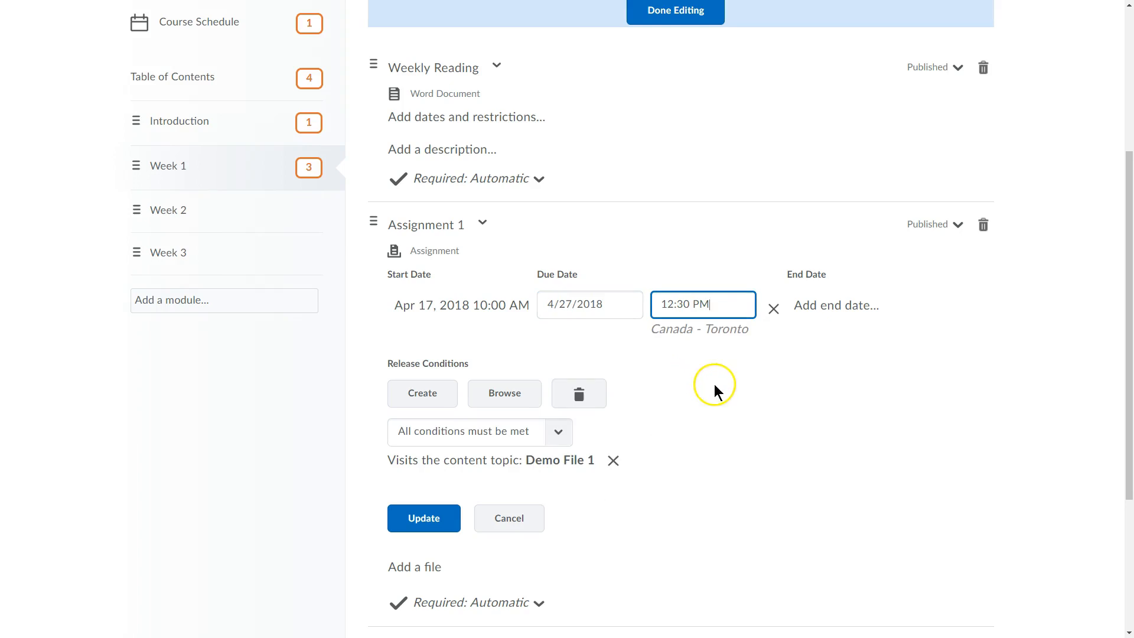
pyautogui.click(910, 354)
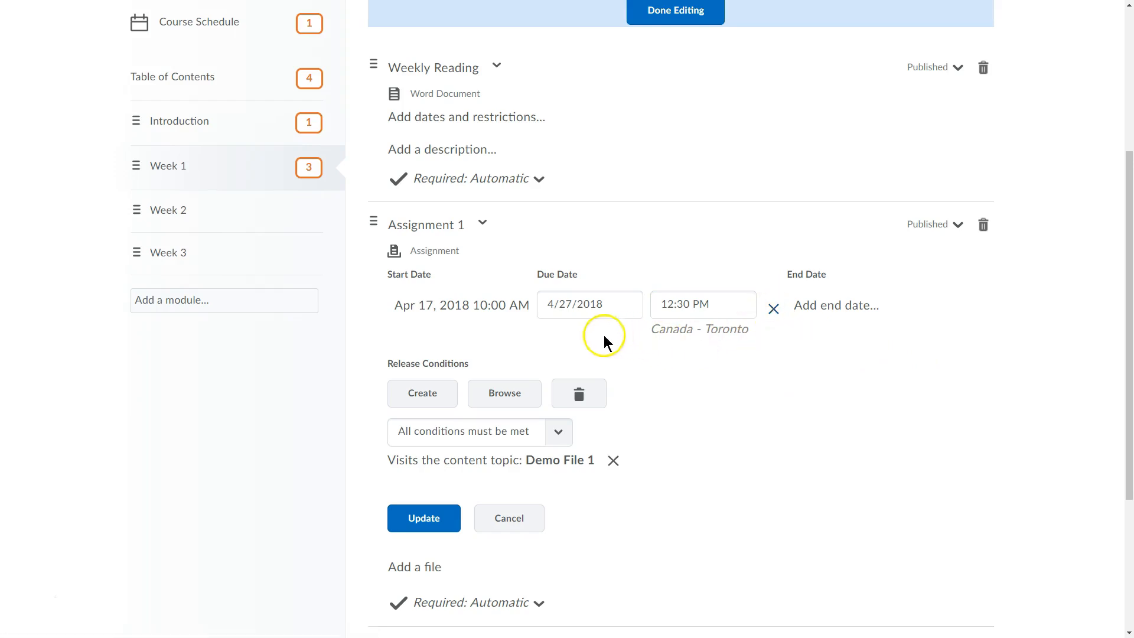
# Step: Remove Assignment 1's start date in the Week 1 module and update its date restrictions
pyautogui.click(454, 310)
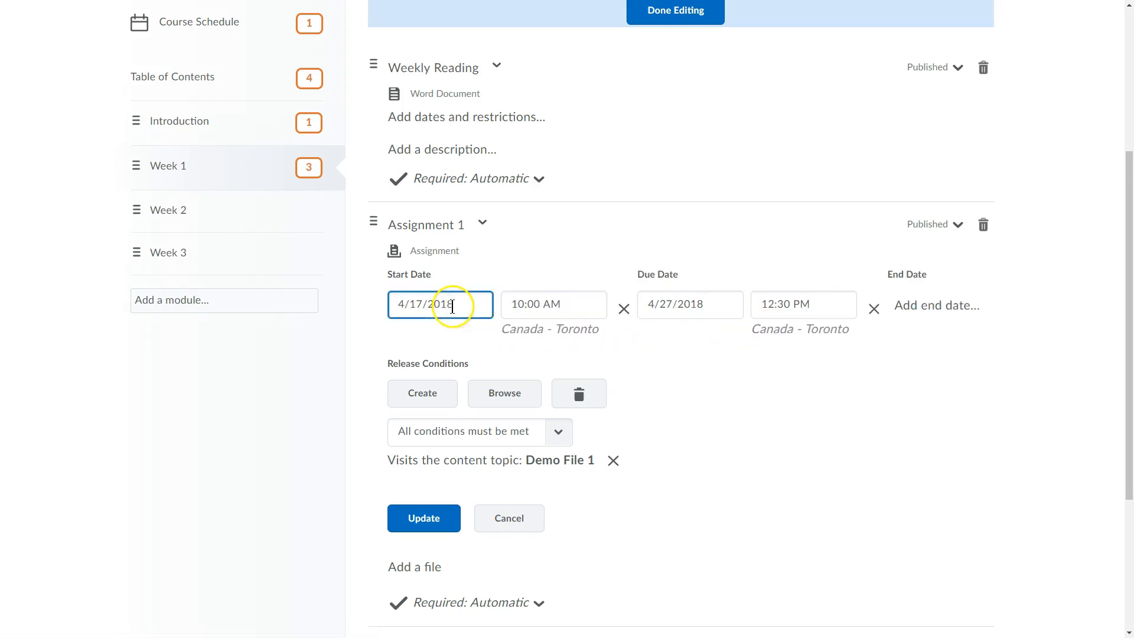
pyautogui.click(623, 309)
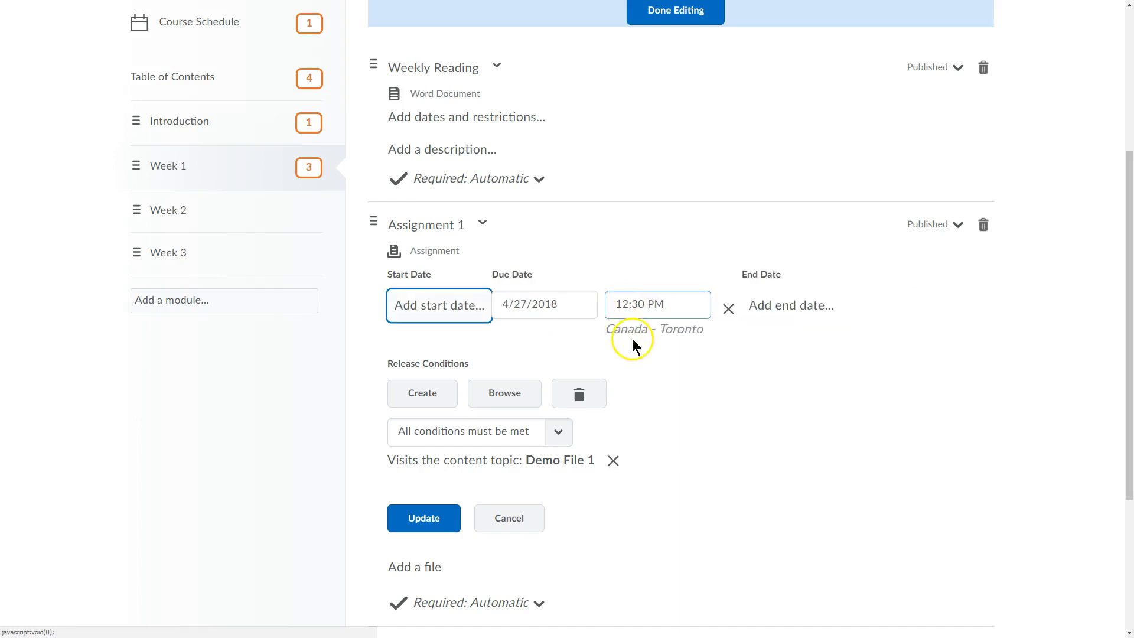
pyautogui.click(435, 519)
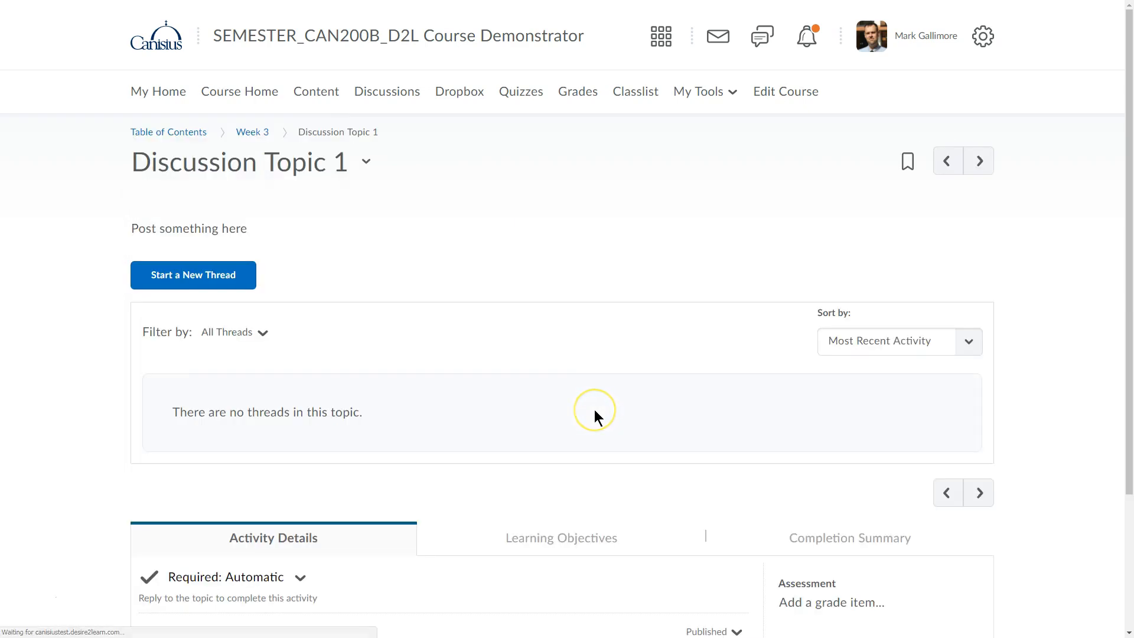
# Step: Open the dates and restrictions of Discussion Topic 1 and add a due date of 4/23/2018
pyautogui.scroll(-3, 593, 409)
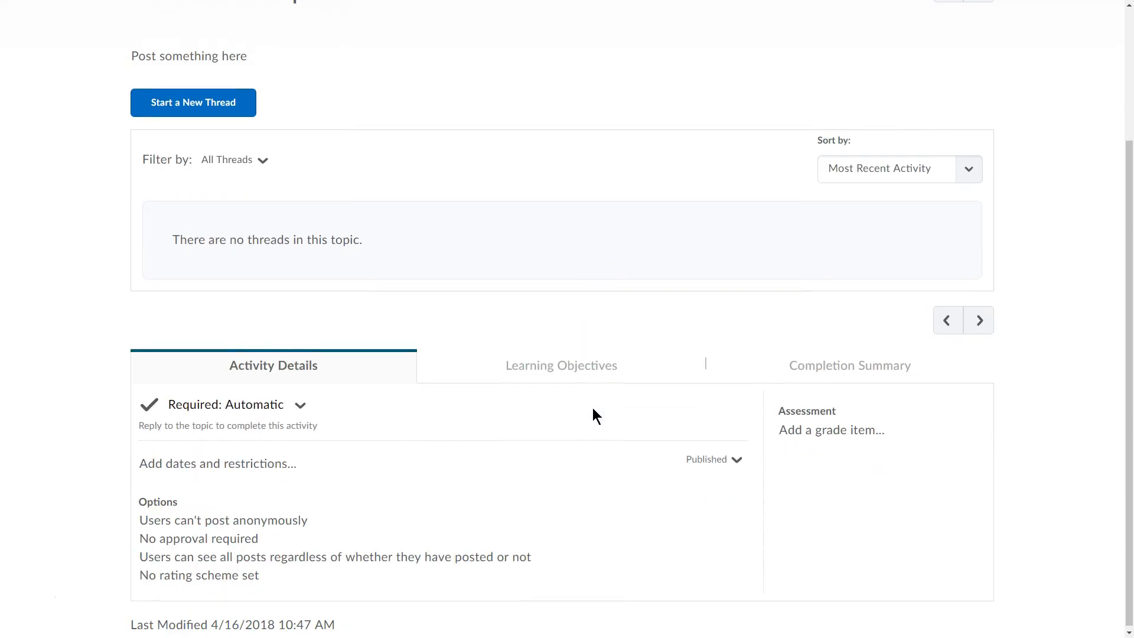
pyautogui.click(263, 462)
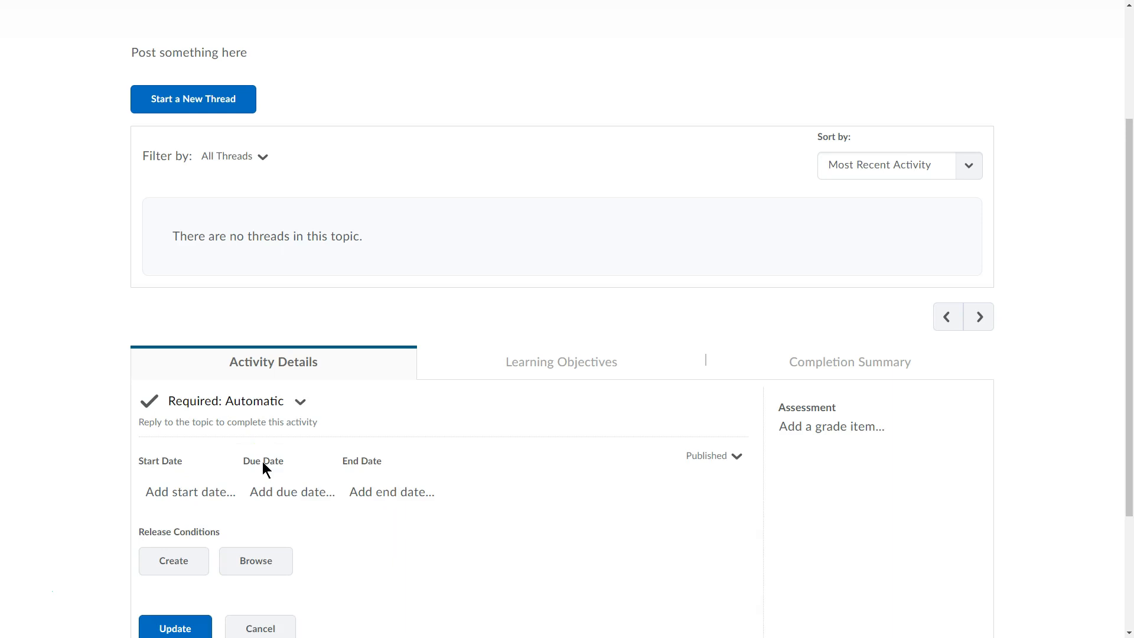
pyautogui.scroll(-2, 262, 462)
pyautogui.click(286, 408)
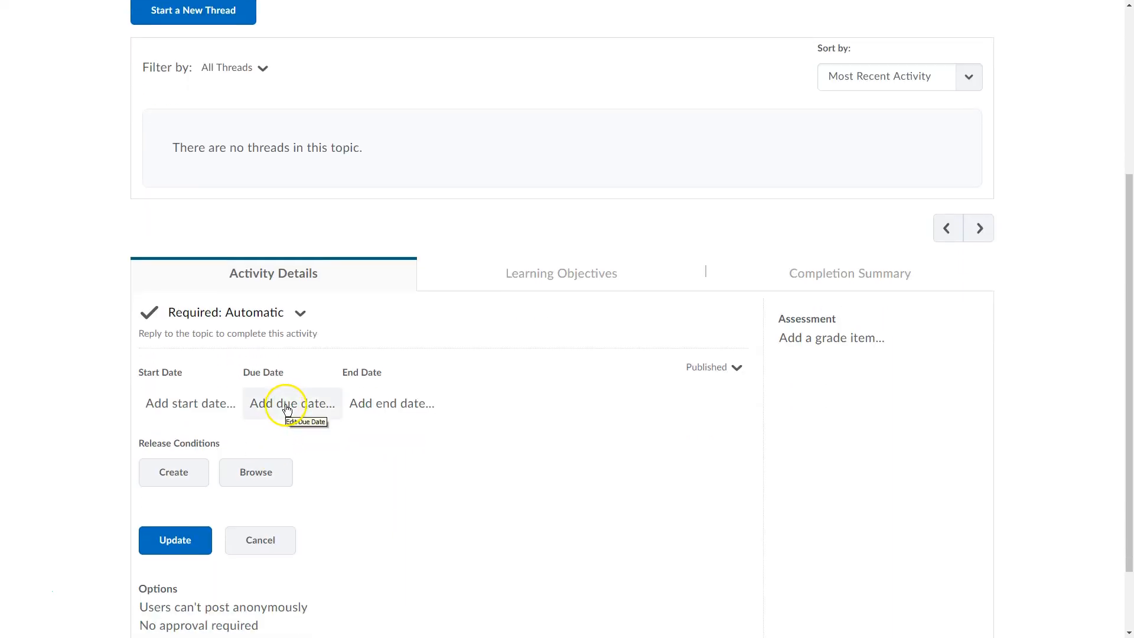
pyautogui.click(306, 403)
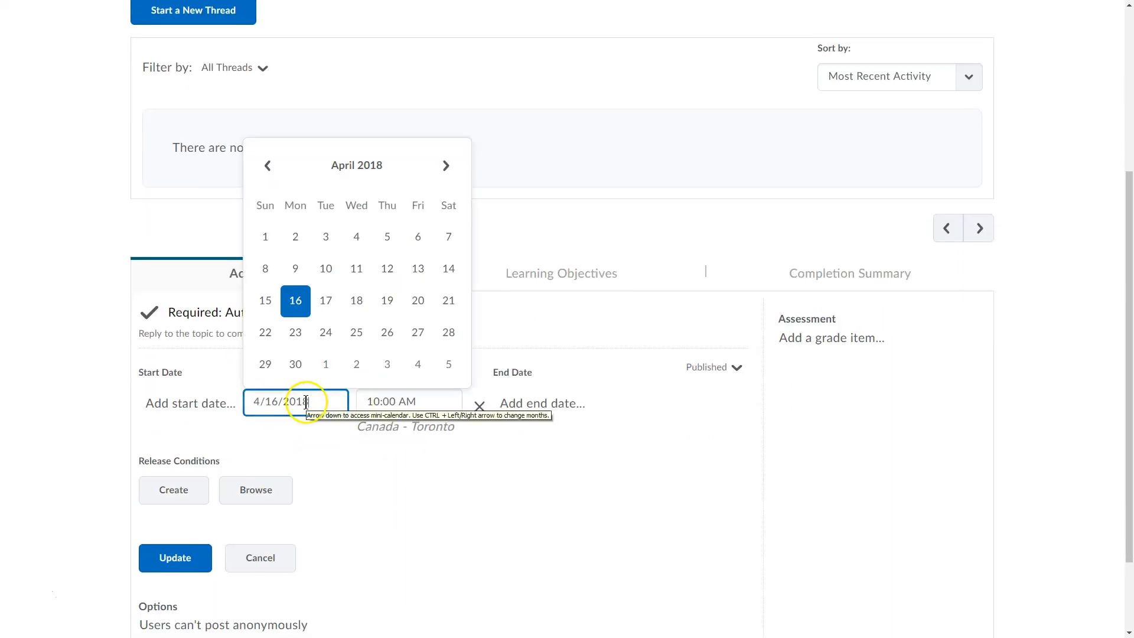
pyautogui.click(296, 331)
# Step: Set Discussion Topic 1's due time to 2:00 PM, save the restrictions, and return to the Week 3 module
pyautogui.click(406, 405)
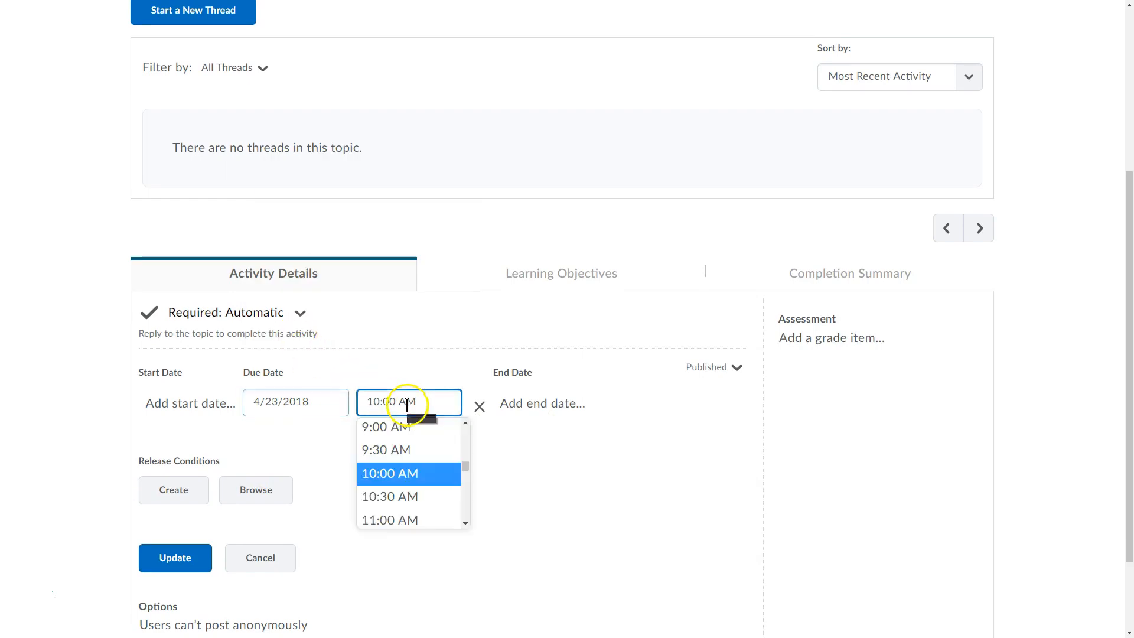
pyautogui.scroll(-2, 402, 500)
pyautogui.scroll(-2, 392, 505)
pyautogui.click(386, 481)
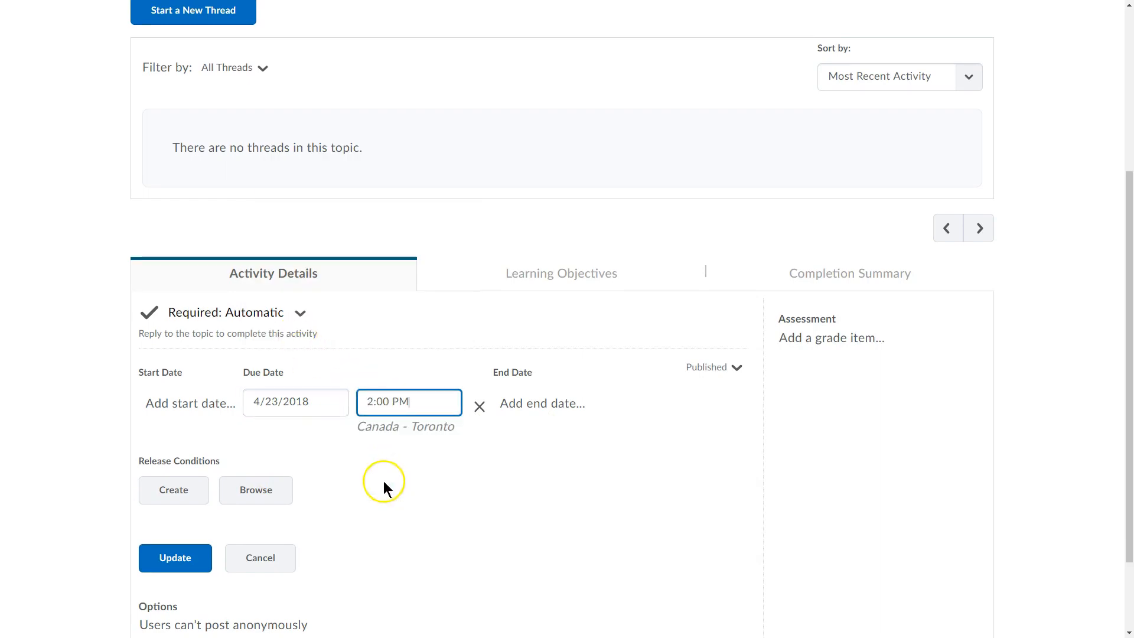
pyautogui.click(176, 557)
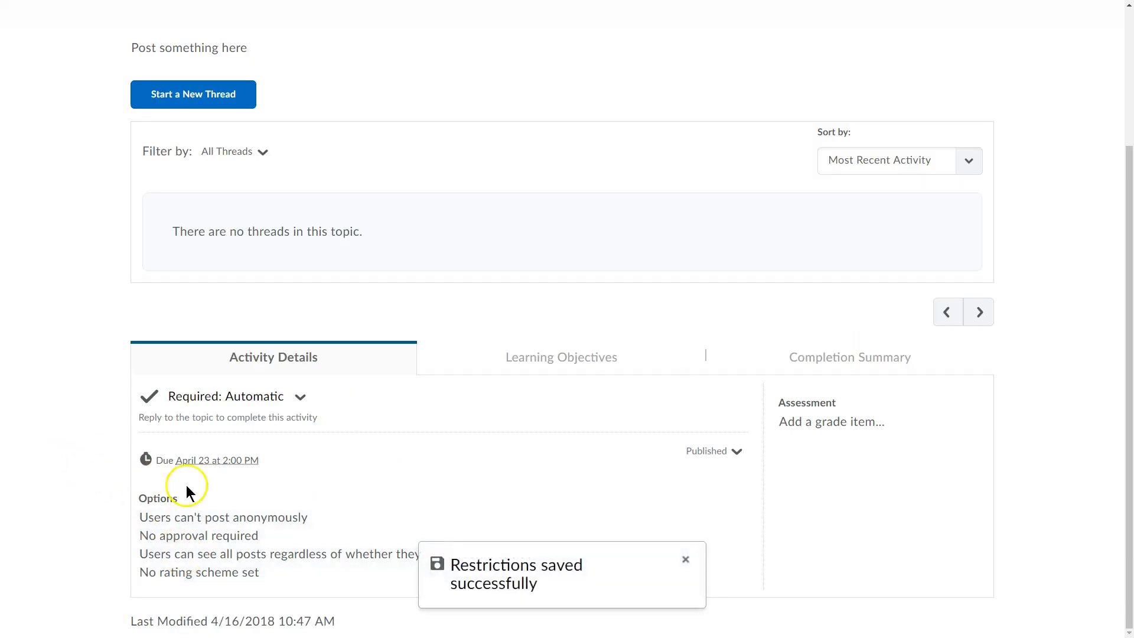
pyautogui.scroll(3, 302, 519)
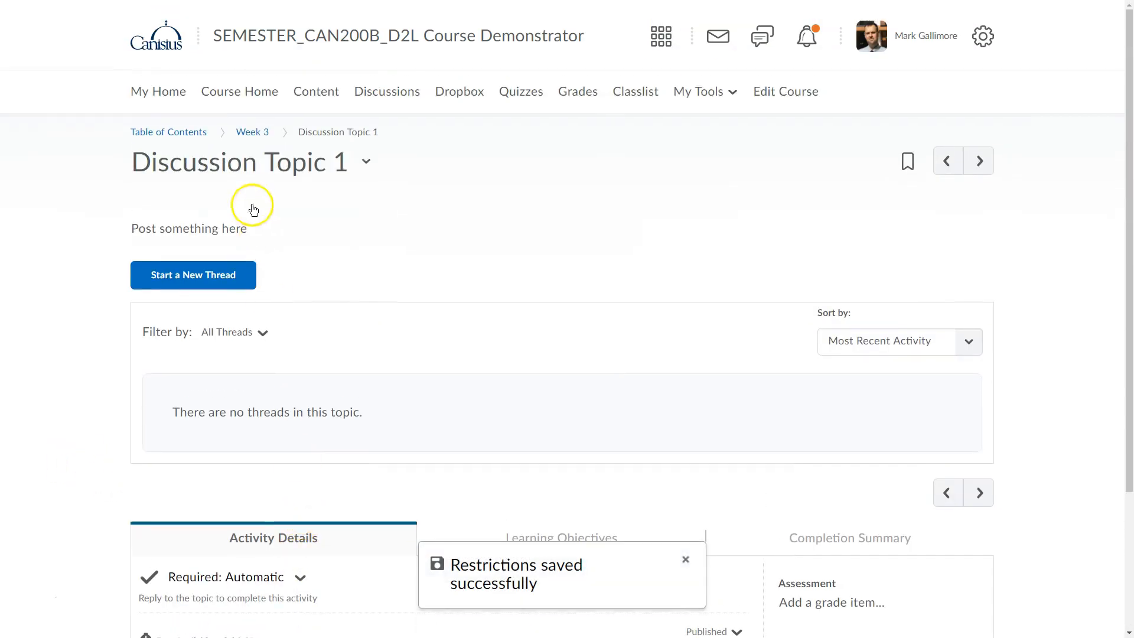
pyautogui.click(252, 132)
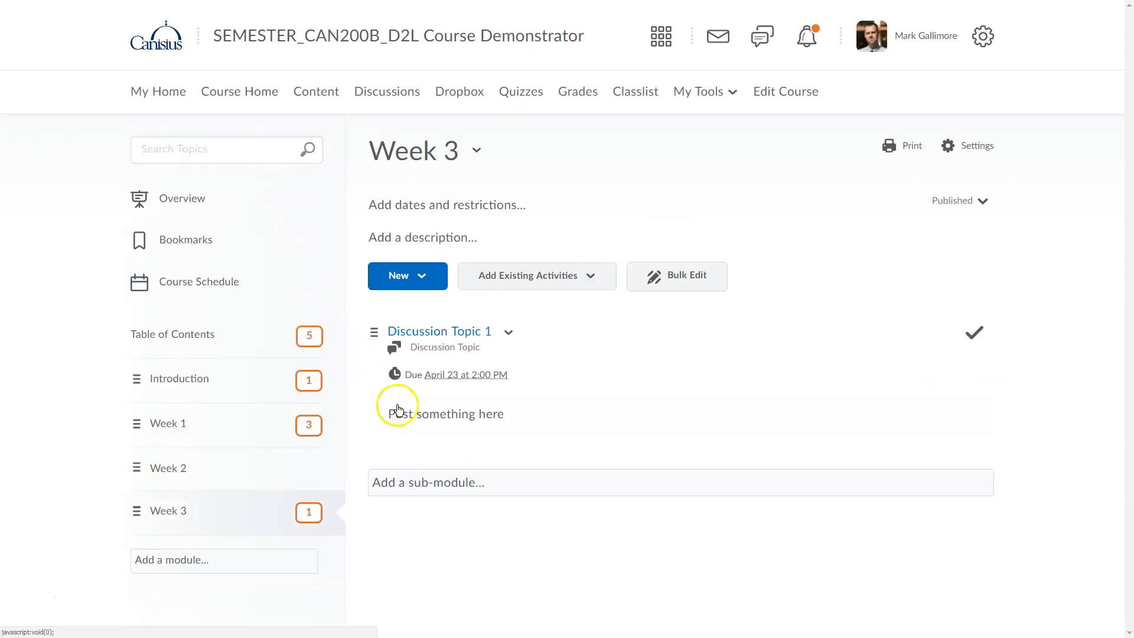